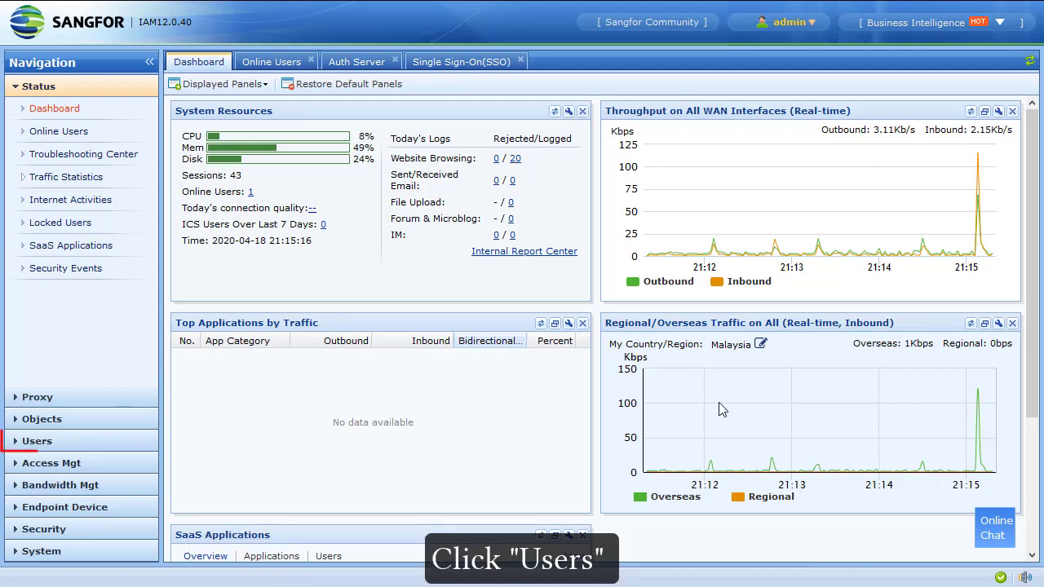
# Start a new LDAP server entry from the External Auth Server list
pyautogui.click(98, 454)
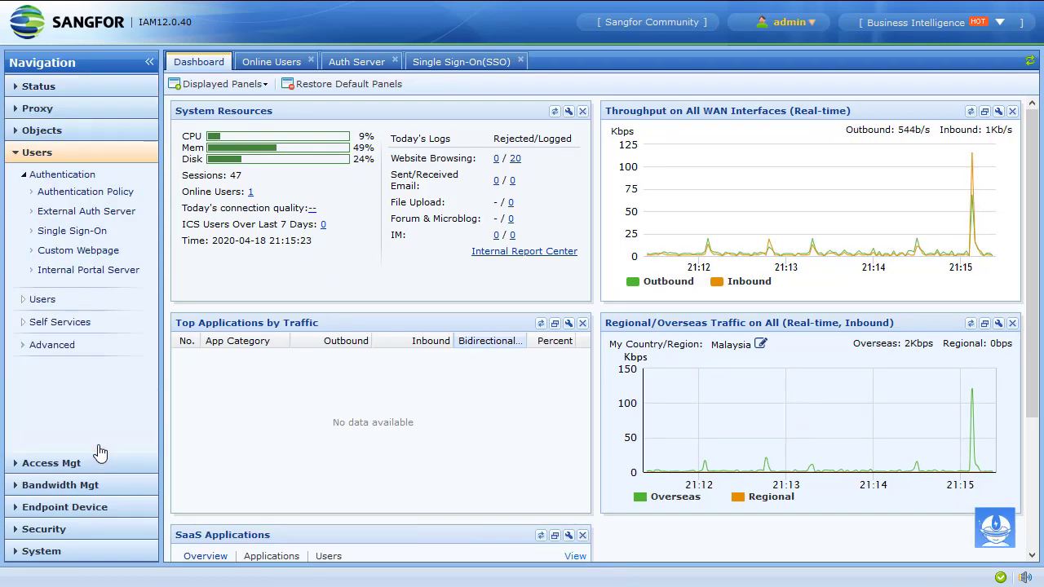
pyautogui.click(108, 217)
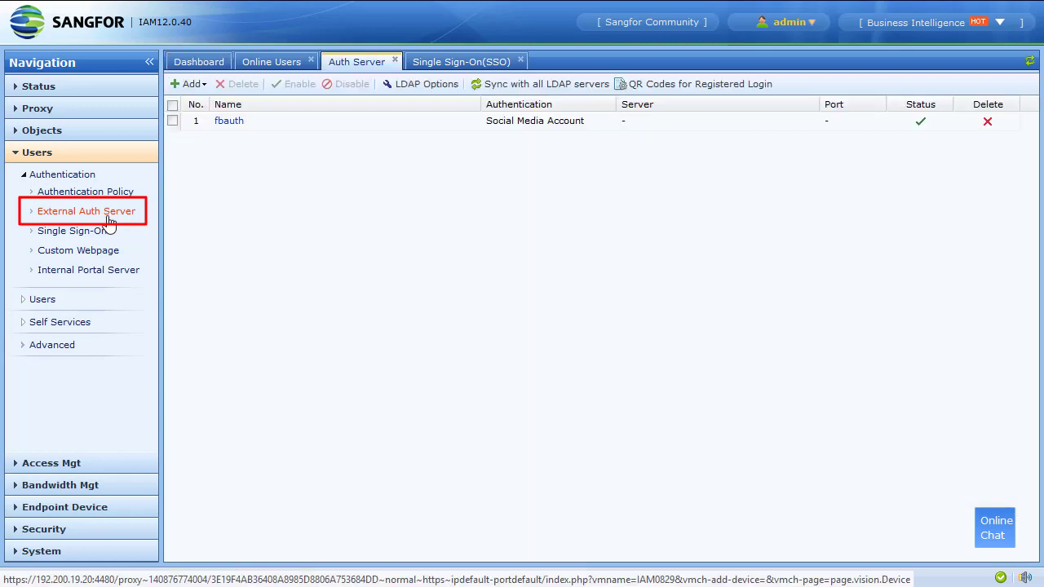
pyautogui.click(181, 84)
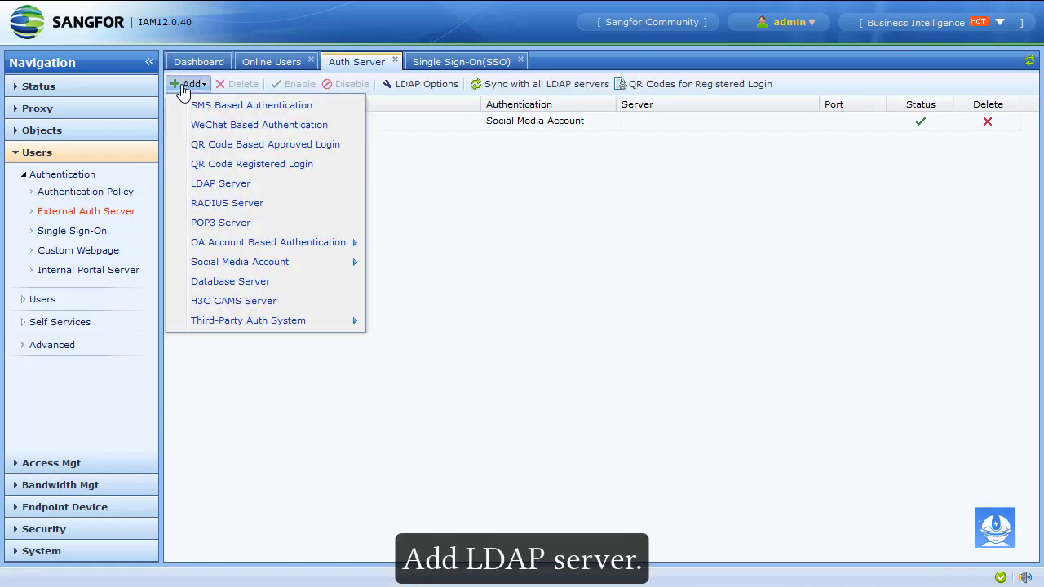
pyautogui.click(234, 185)
# Name the server LDAP, type MS Active Directory, at IP 10.123.123.11 with port 389
pyautogui.click(474, 156)
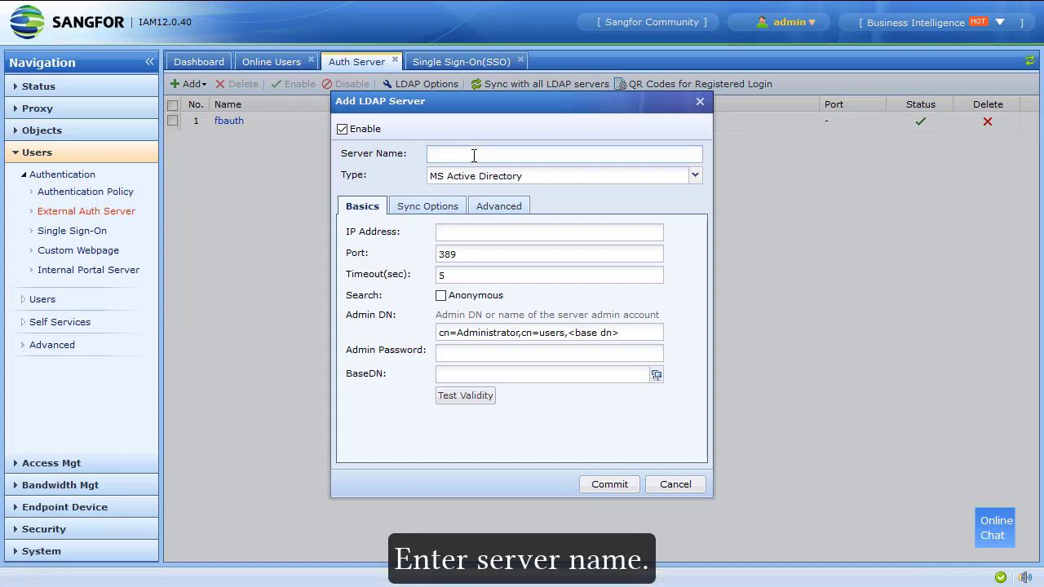
pyautogui.write('LDAP')
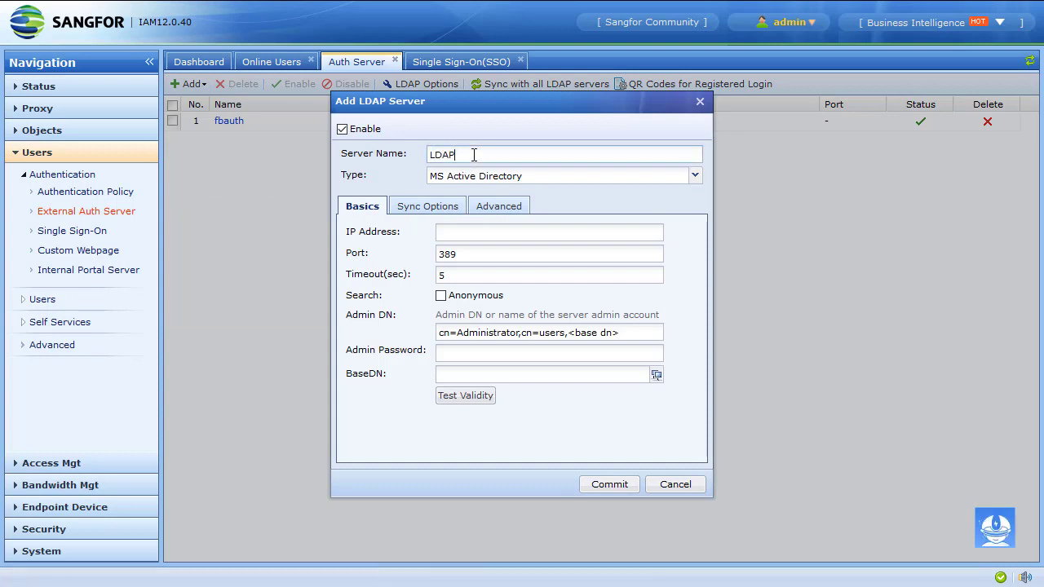
pyautogui.click(598, 179)
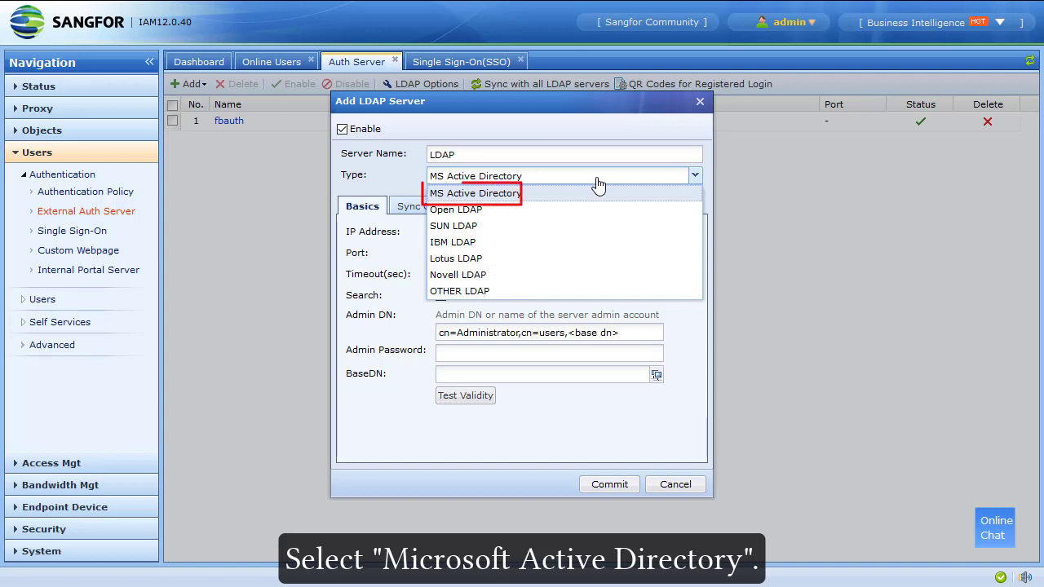
pyautogui.click(598, 196)
pyautogui.click(470, 232)
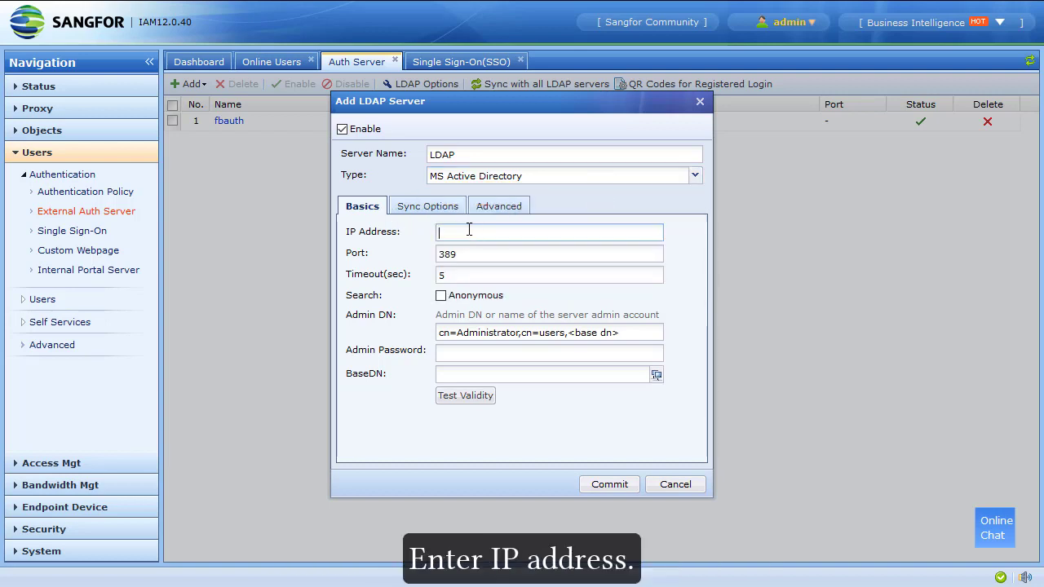
pyautogui.write('10.123')
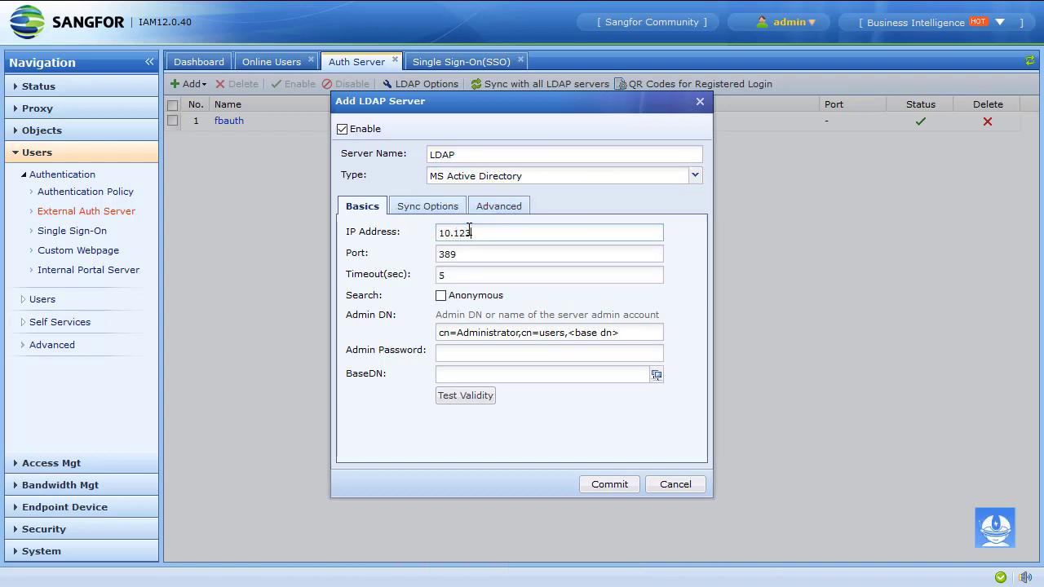
pyautogui.write('.123.11')
pyautogui.click(485, 254)
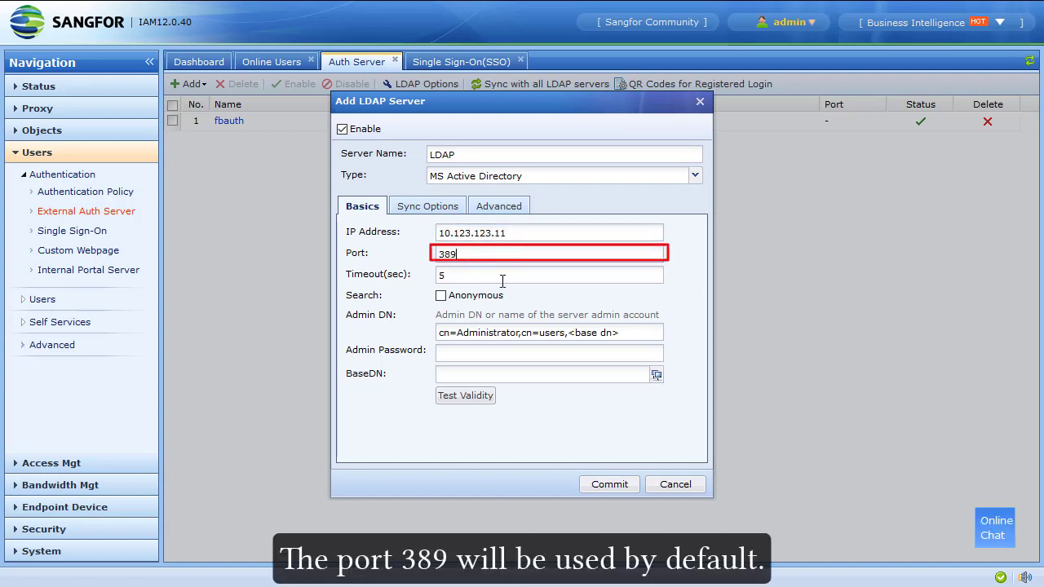
pyautogui.click(517, 274)
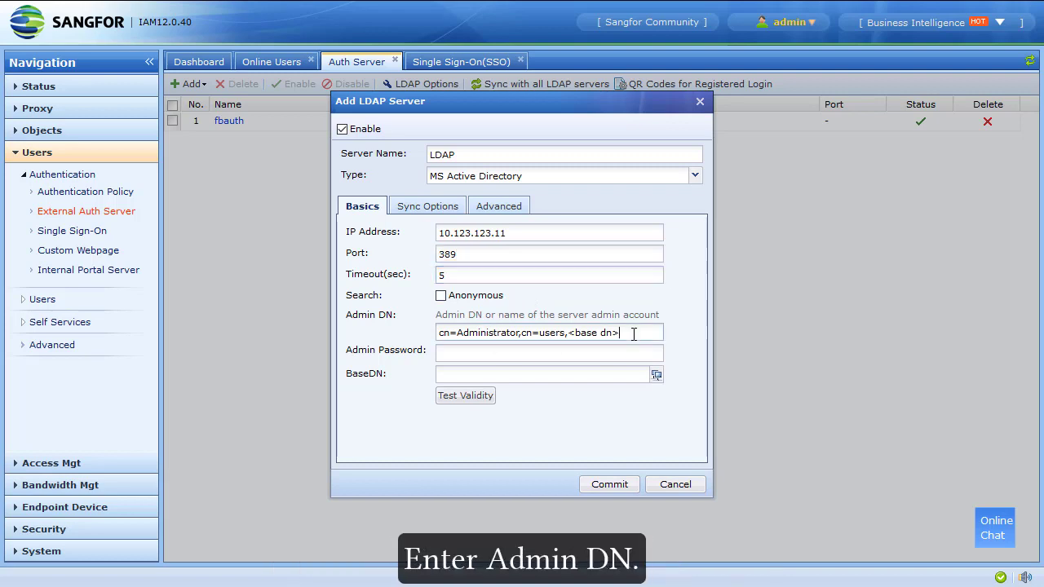
# Enter the domain administrator's account as Admin DN along with its password
pyautogui.moveTo(611, 333); pyautogui.dragTo(356, 331)
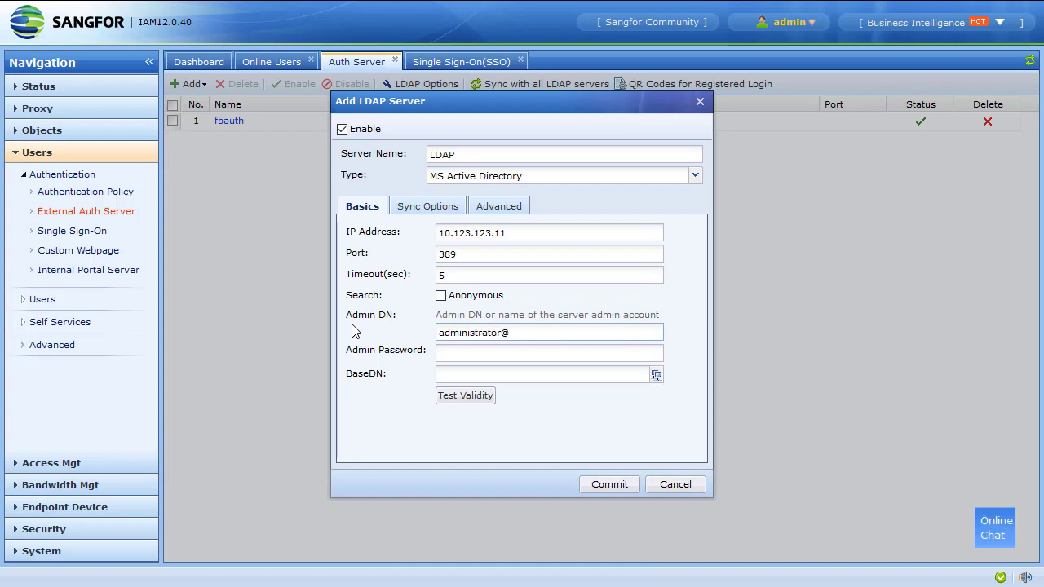
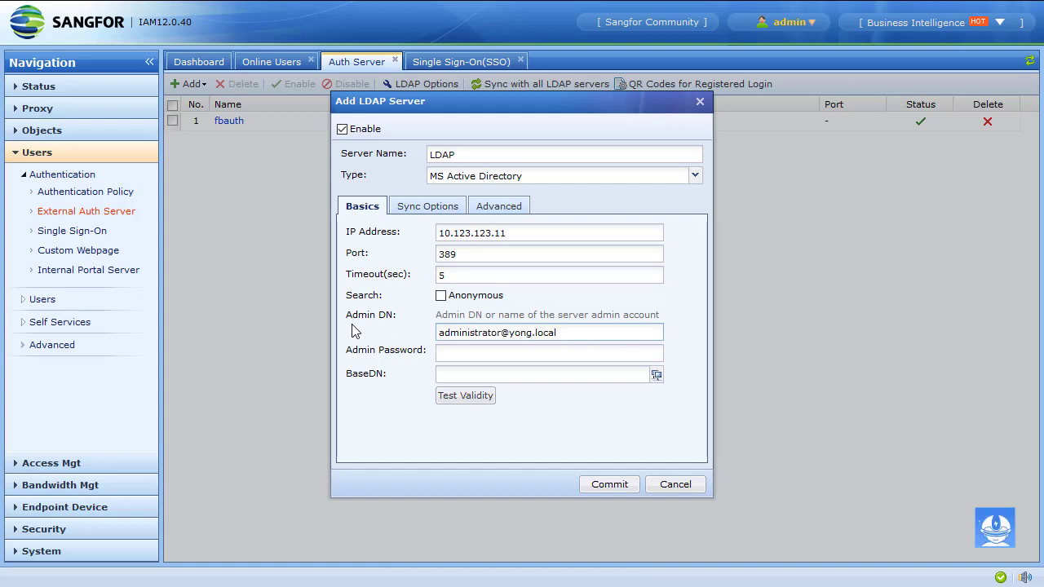
pyautogui.click(470, 350)
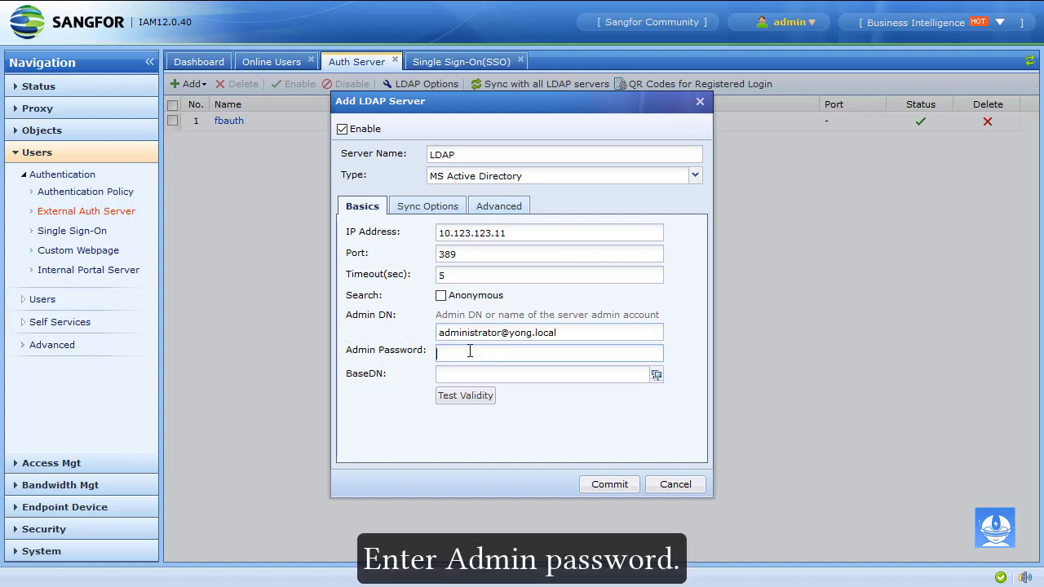
pyautogui.write('•••••••••••')
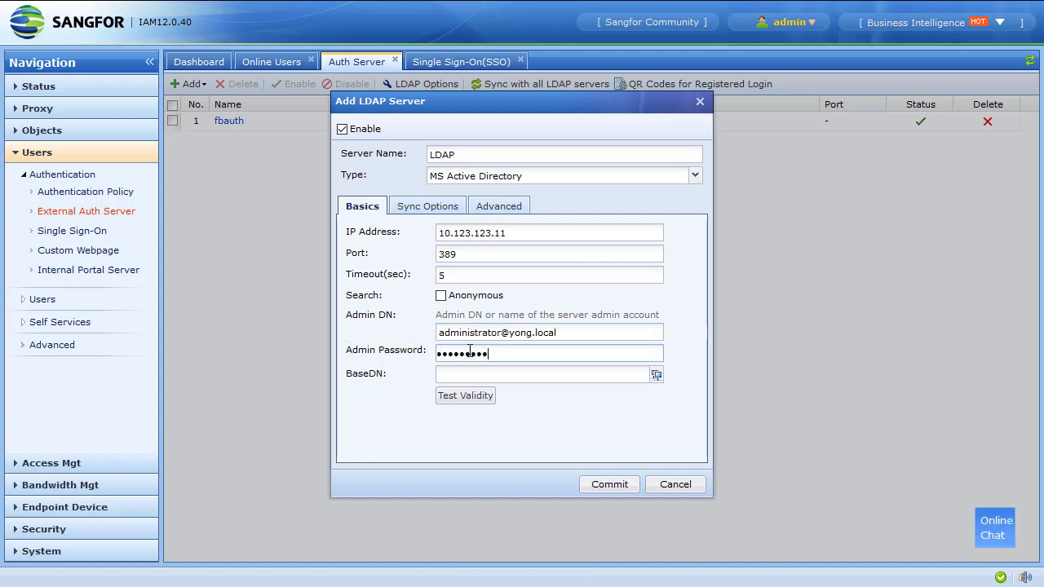
pyautogui.click(657, 375)
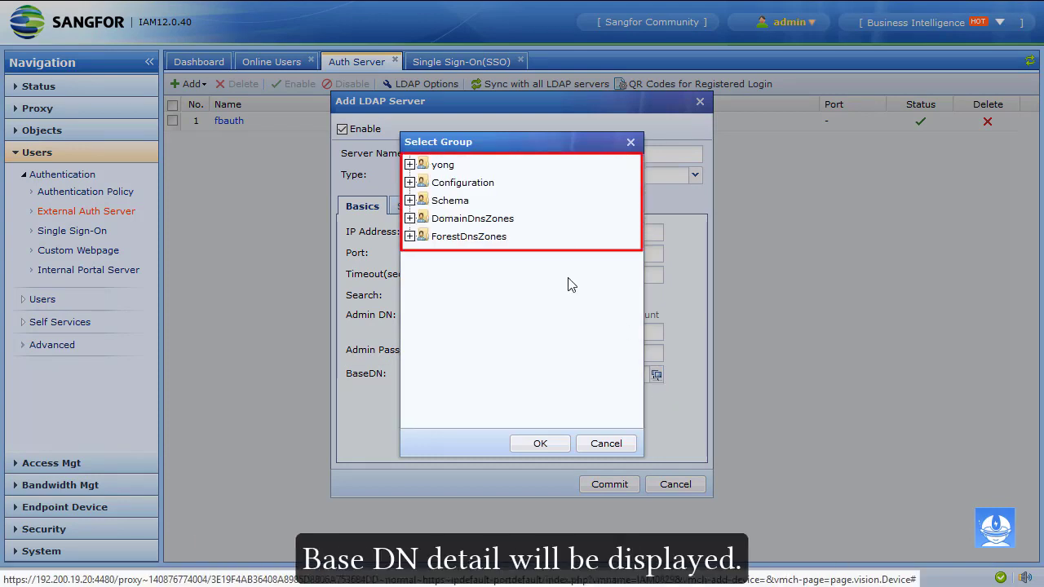
# Choose the yong domain so Base DN reads DC=yong,DC=local, then start Test Validity
pyautogui.click(435, 166)
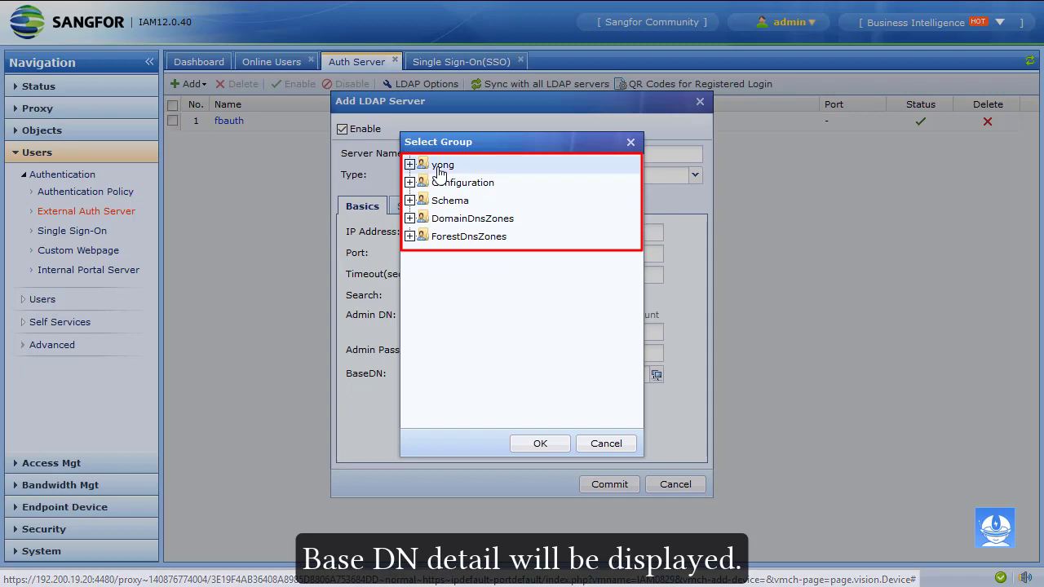
pyautogui.click(540, 445)
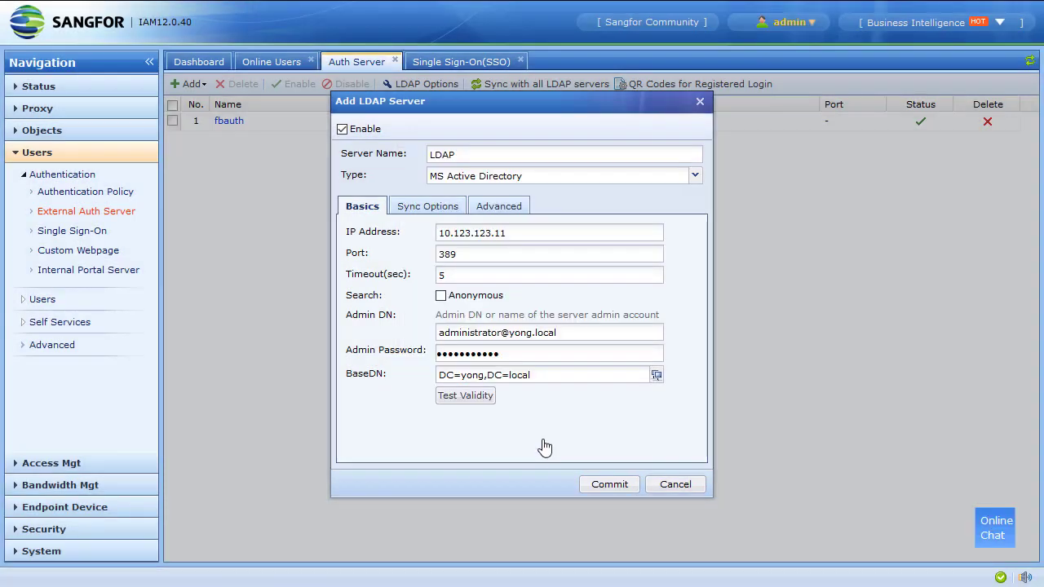
pyautogui.click(490, 398)
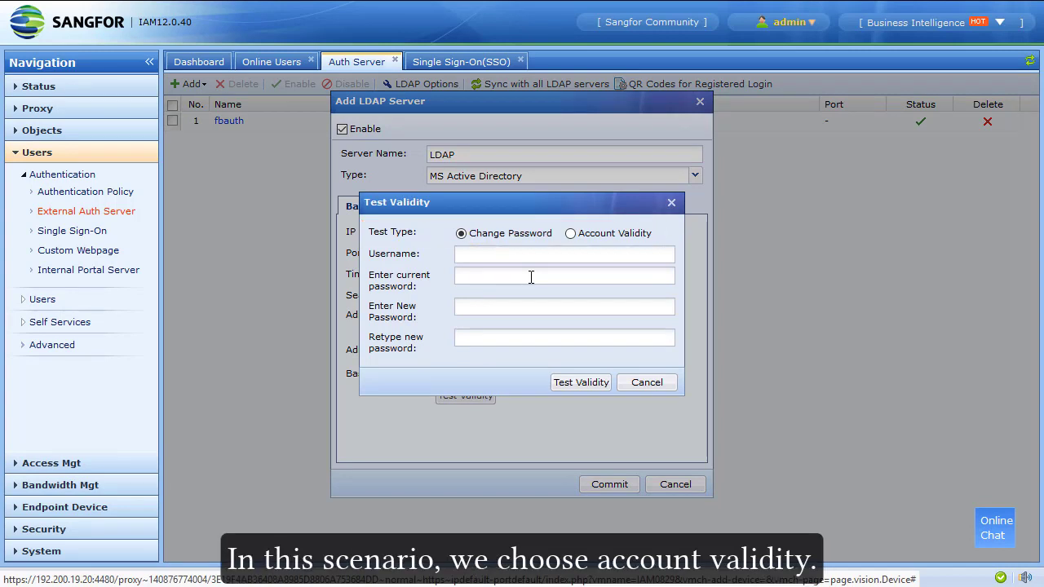
# Confirm the administrator account passes the Account Validity test, then view the Sync Options
pyautogui.click(595, 239)
pyautogui.click(575, 255)
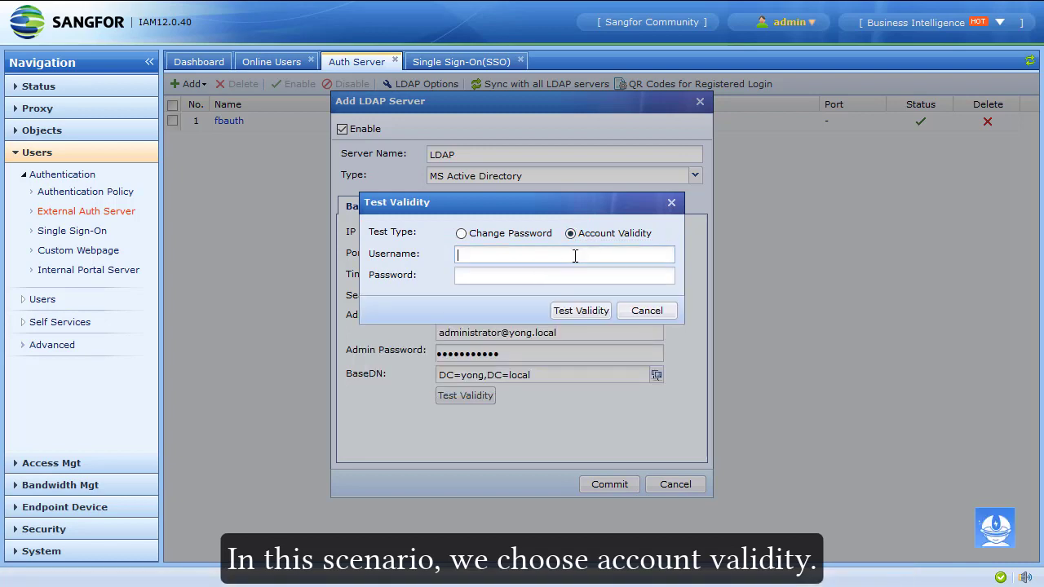
pyautogui.write('adm')
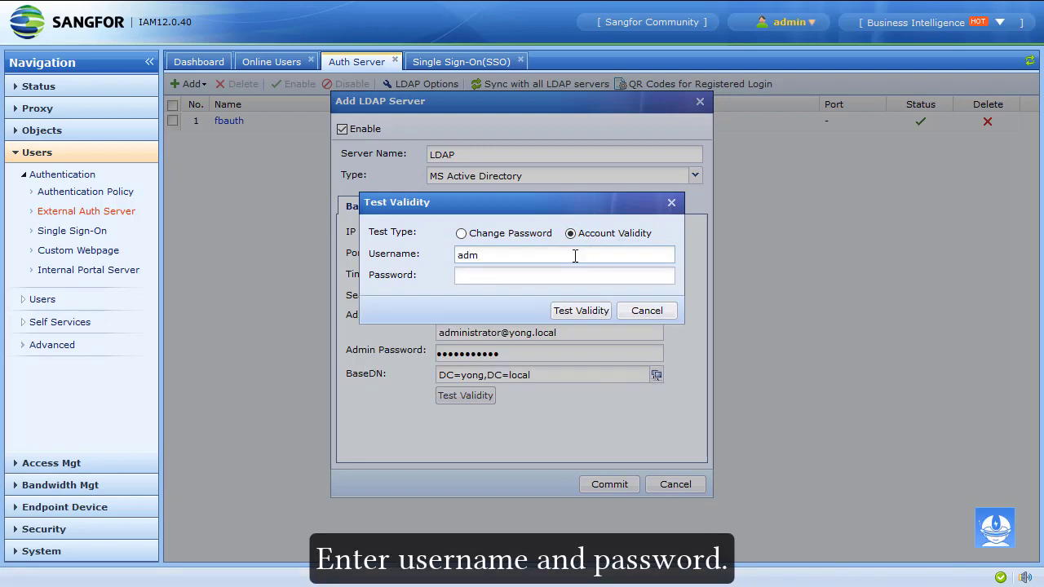
pyautogui.write('inistrator')
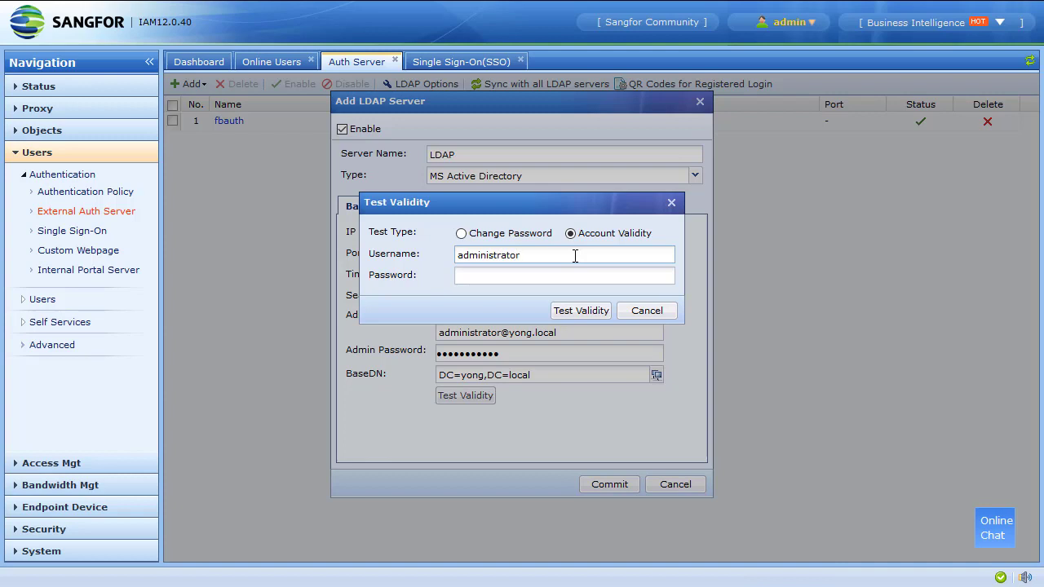
pyautogui.press('Tab')
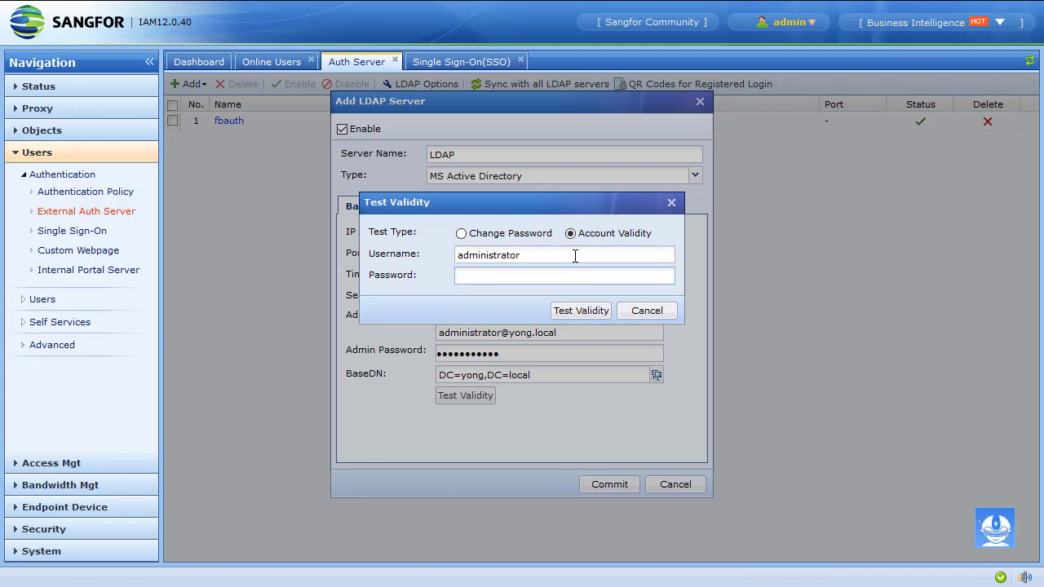
pyautogui.write('••••••••••')
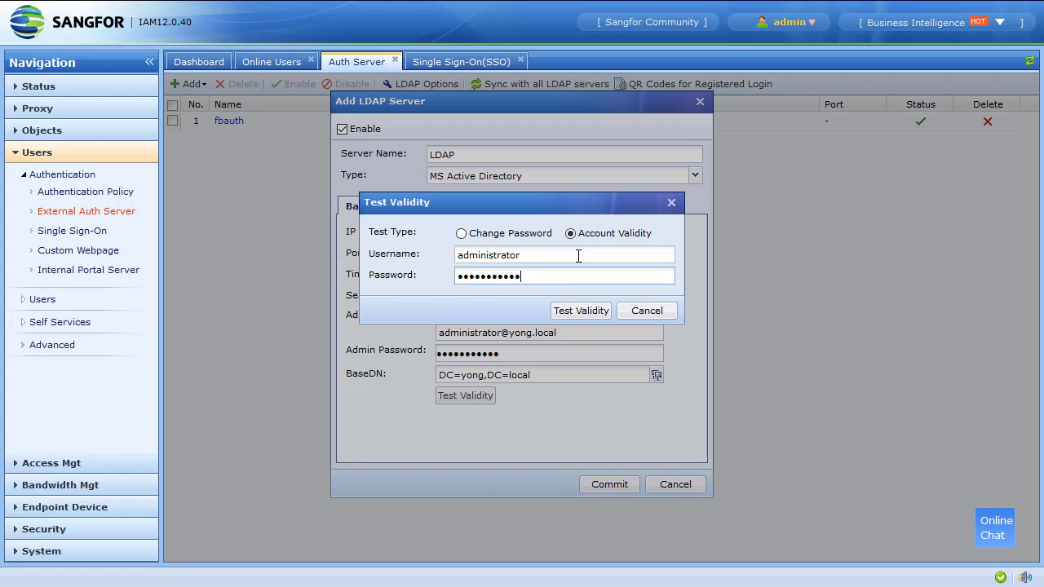
pyautogui.click(600, 317)
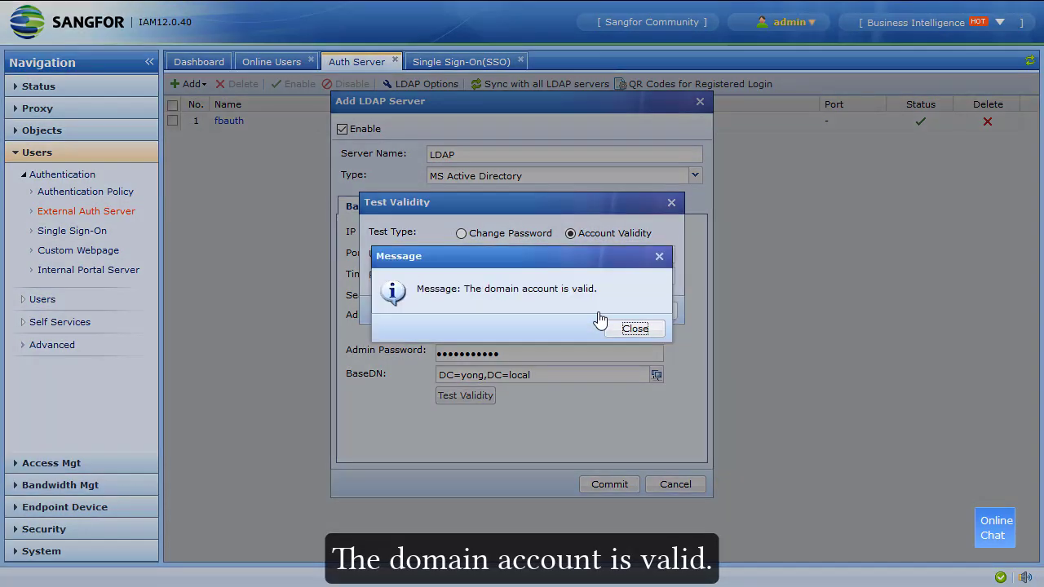
pyautogui.click(635, 329)
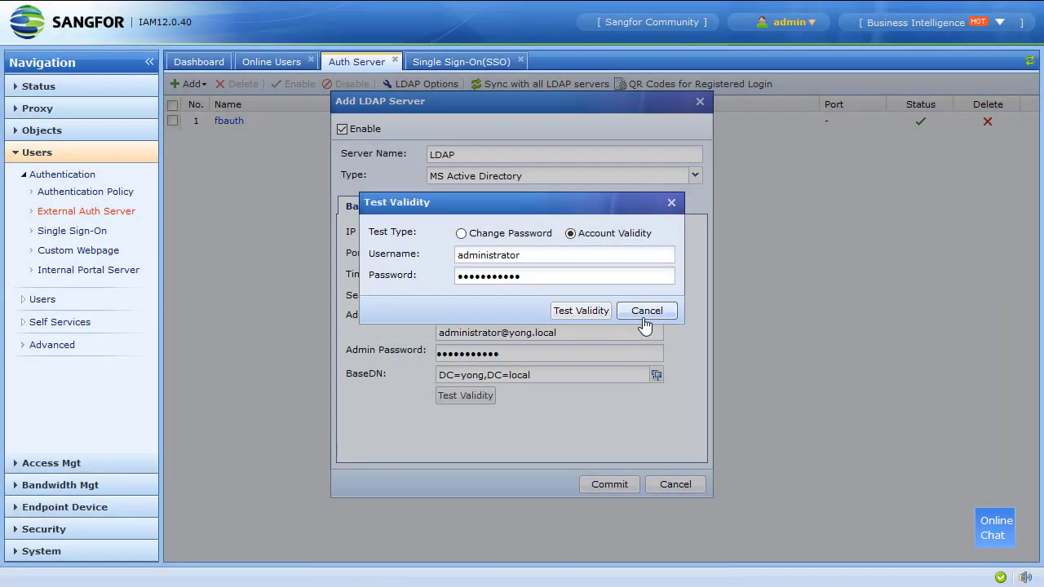
pyautogui.click(644, 316)
pyautogui.click(433, 209)
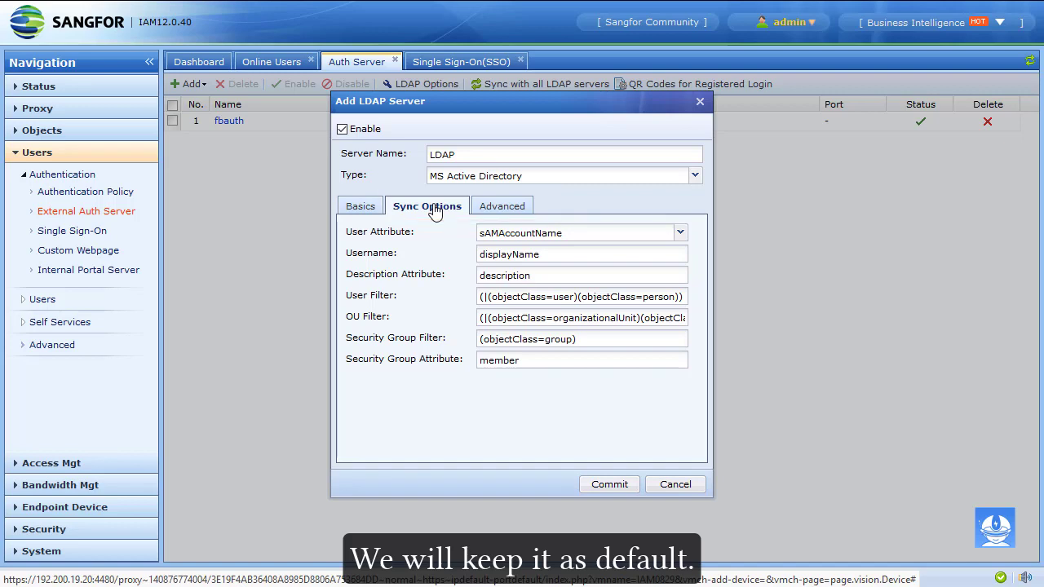
# Review the Advanced tab, keep its defaults, and commit the LDAP server at 10.123.123.11:389
pyautogui.click(505, 208)
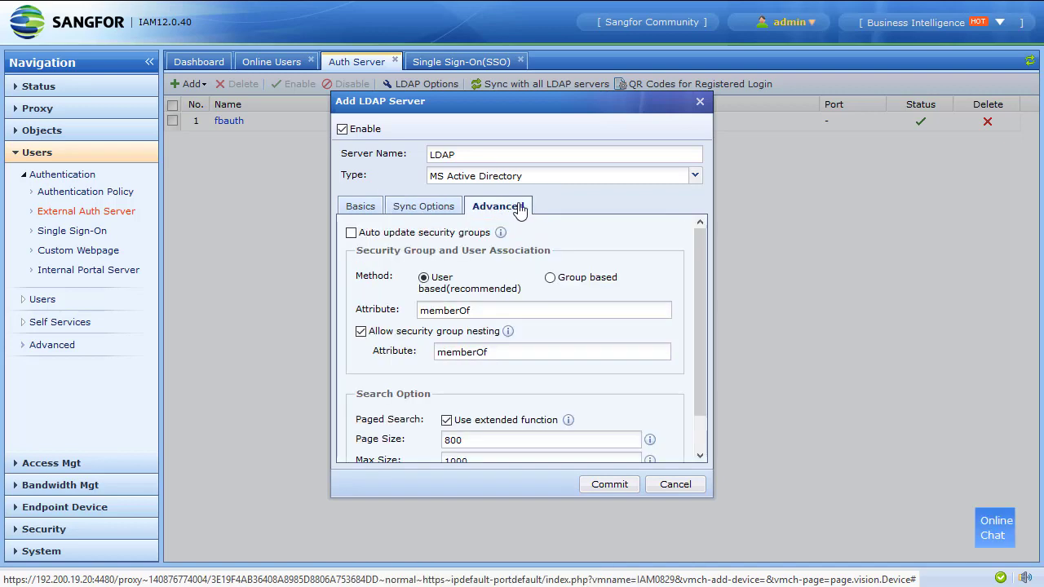
pyautogui.scroll(-2, 641, 237)
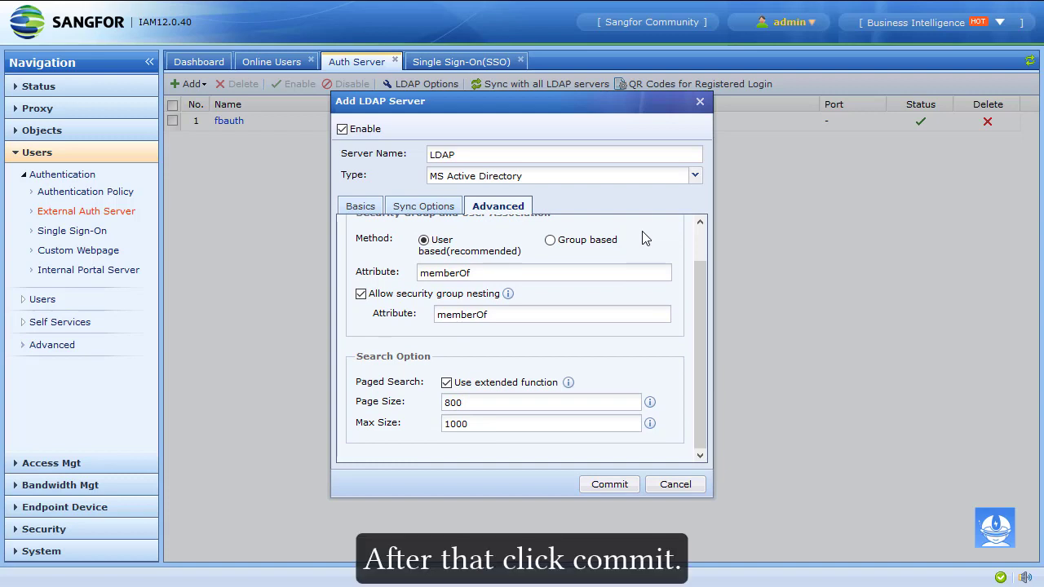
pyautogui.scroll(2, 640, 241)
pyautogui.click(360, 206)
pyautogui.click(609, 485)
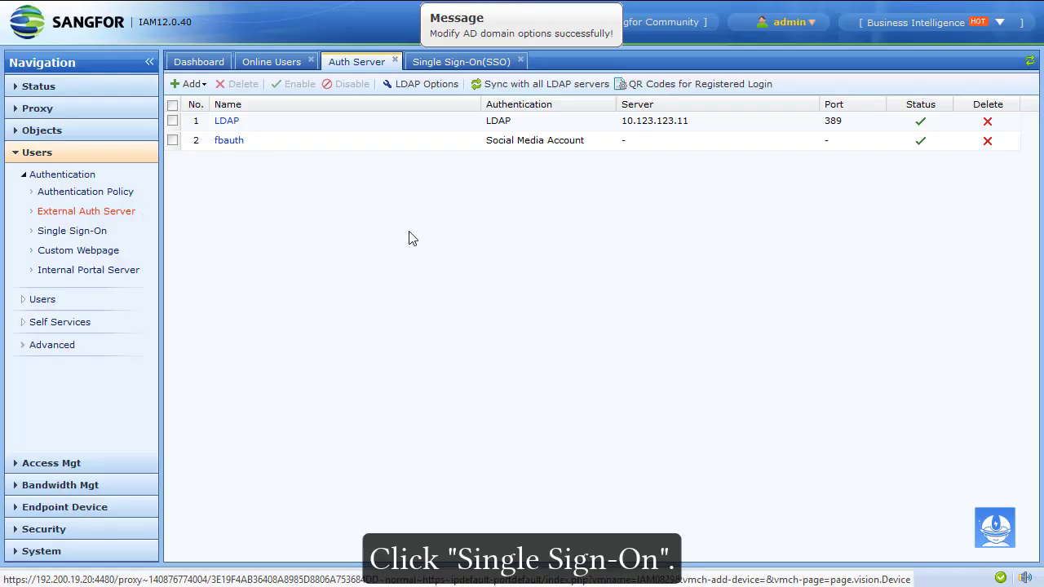
# Turn on MS AD domain single sign-on with Integrated Windows Authentication
pyautogui.click(80, 234)
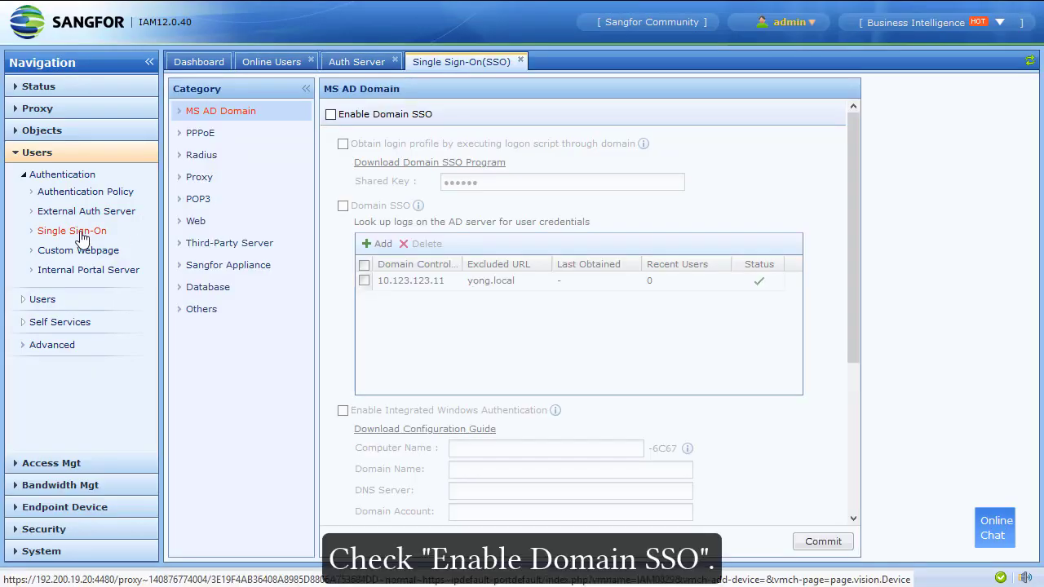
pyautogui.click(374, 117)
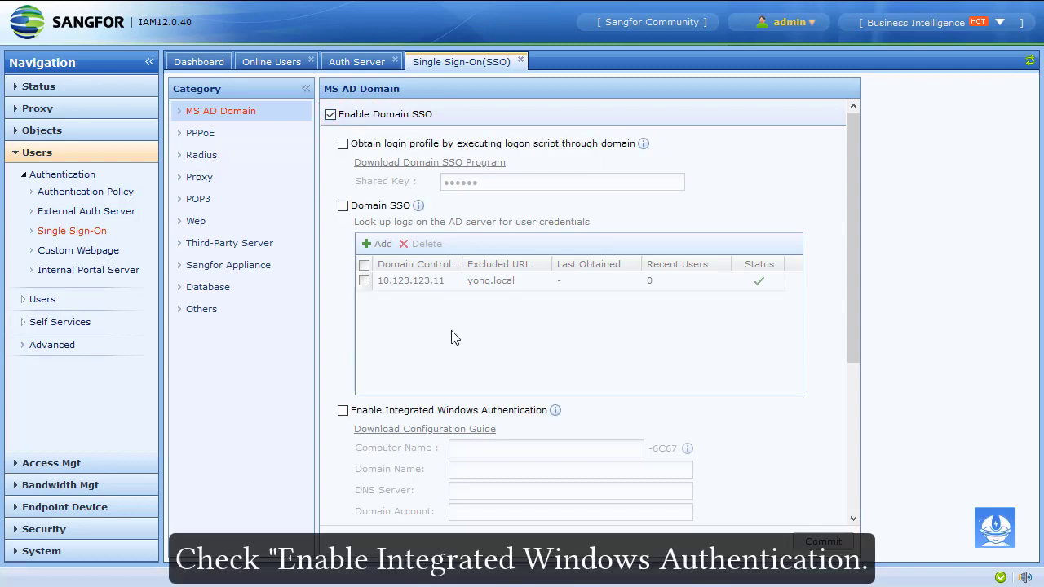
pyautogui.scroll(-3, 473, 345)
pyautogui.click(394, 276)
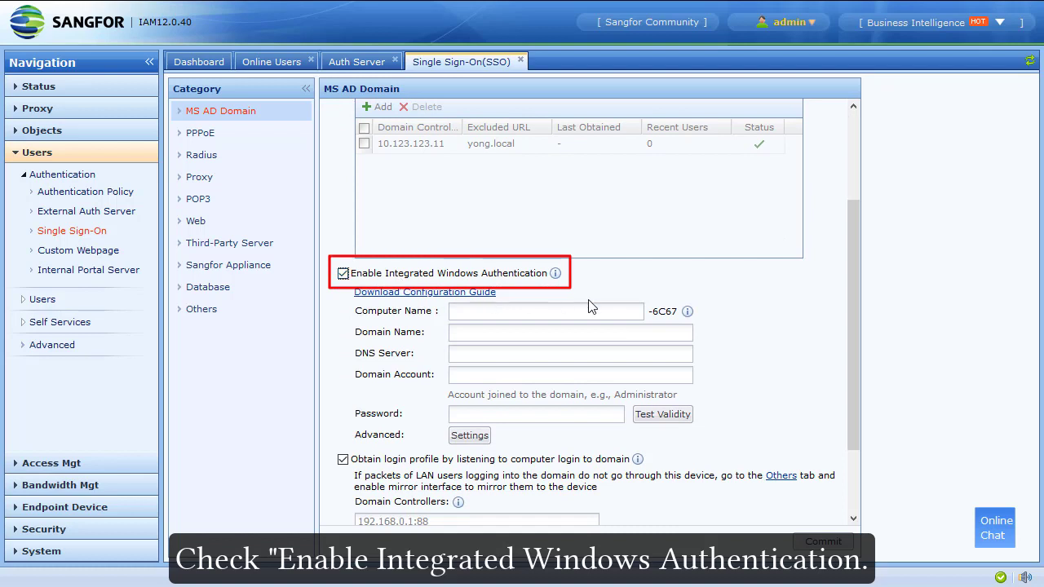
# Enter computer name sangfor, domain yong.local, DNS 10.123.123.11, and the Administrator account with its password
pyautogui.click(570, 308)
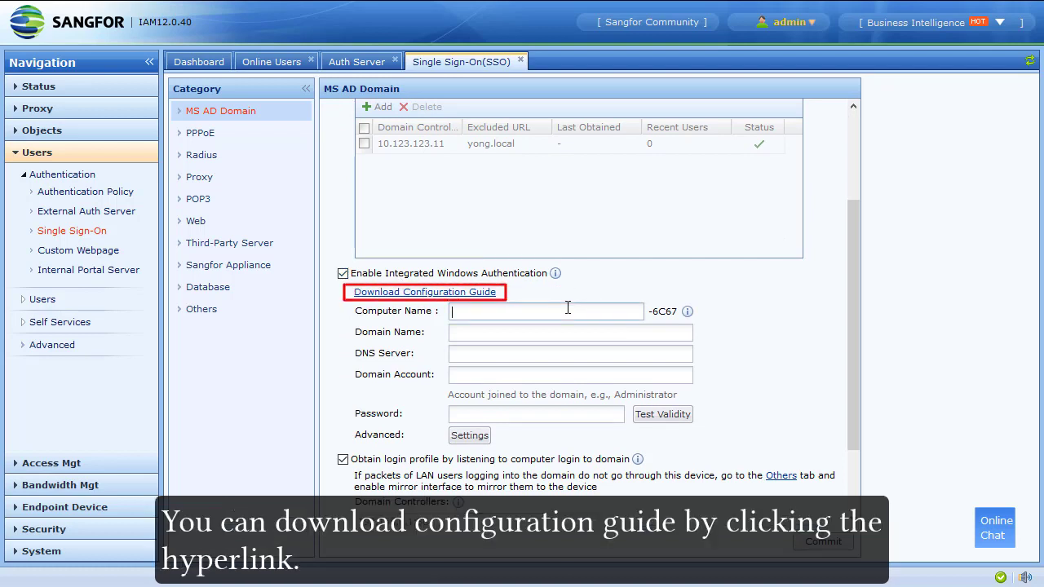
pyautogui.write('sangfor')
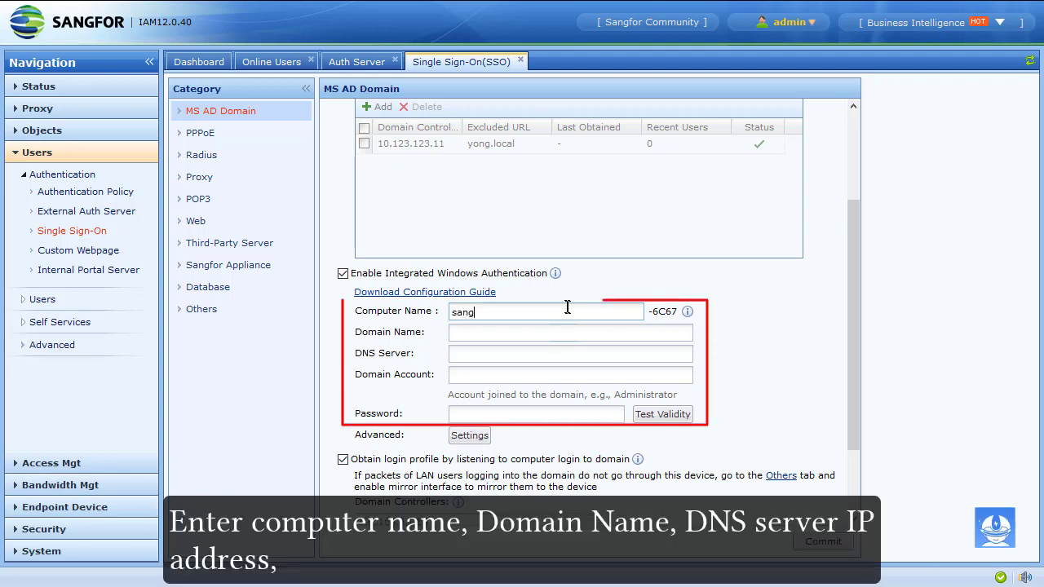
pyautogui.click(559, 332)
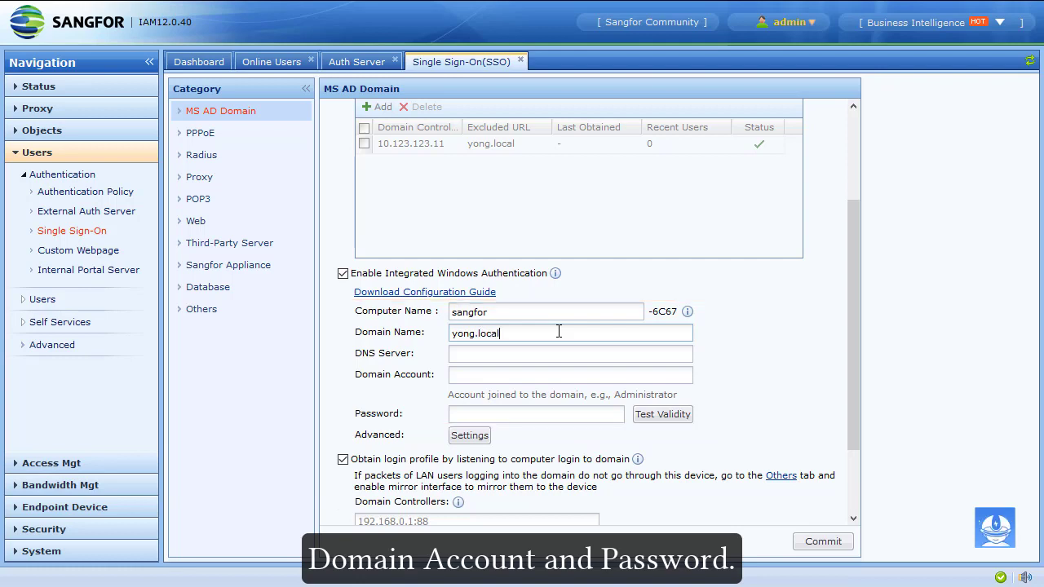
pyautogui.press('Tab')
pyautogui.write('10.123.123.11')
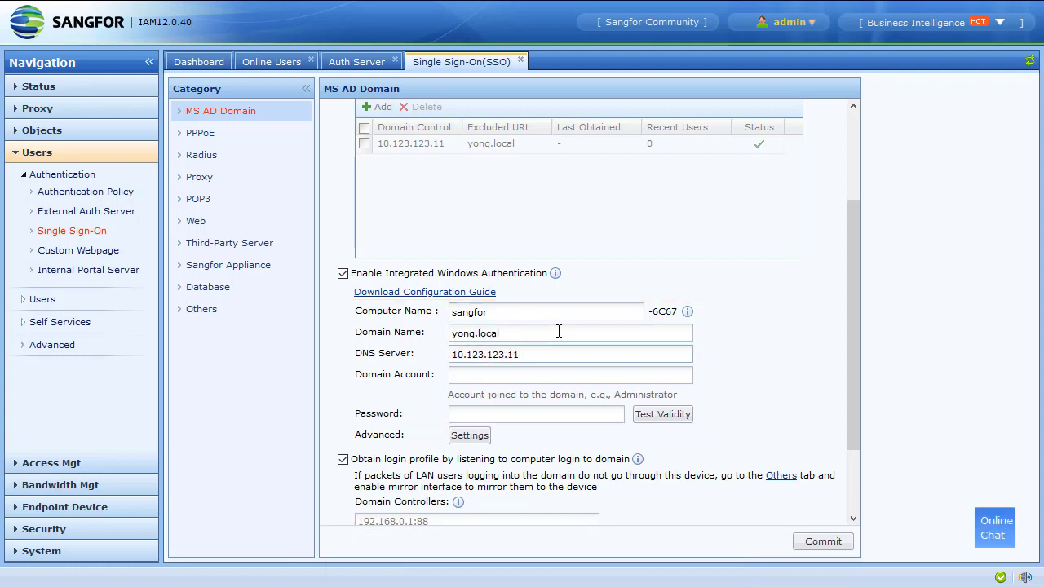
pyautogui.press('Tab')
pyautogui.write('Ad')
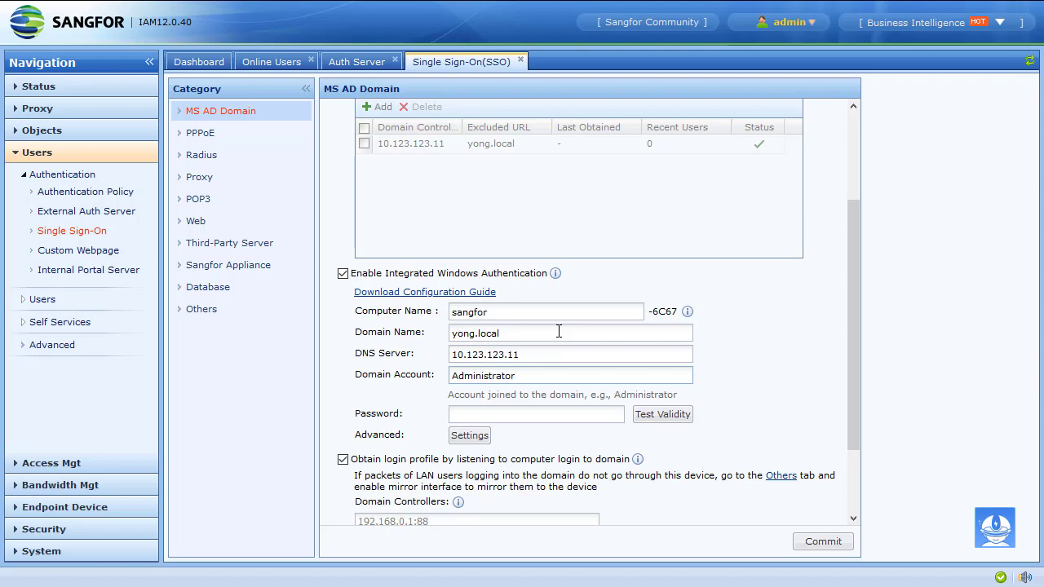
pyautogui.click(522, 419)
pyautogui.write('1•••••••••')
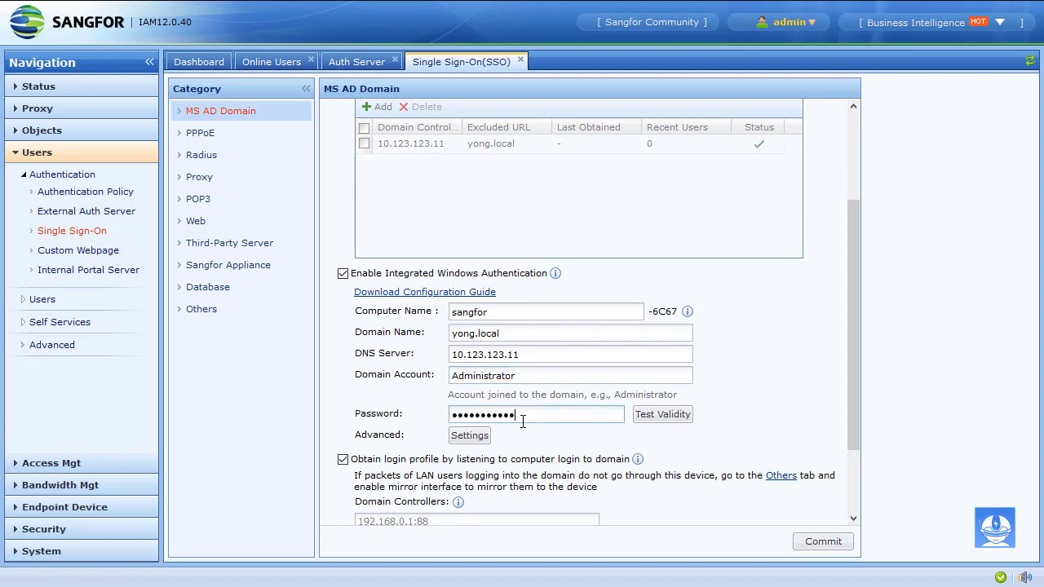
# Check that the domain join credentials pass the validity test, and commit the SSO settings
pyautogui.click(662, 415)
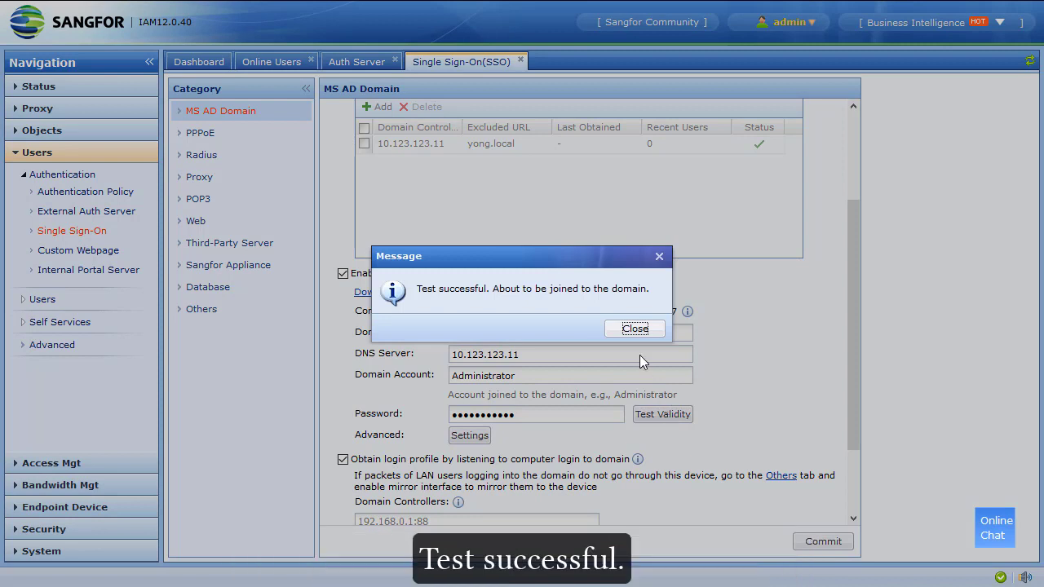
pyautogui.click(635, 329)
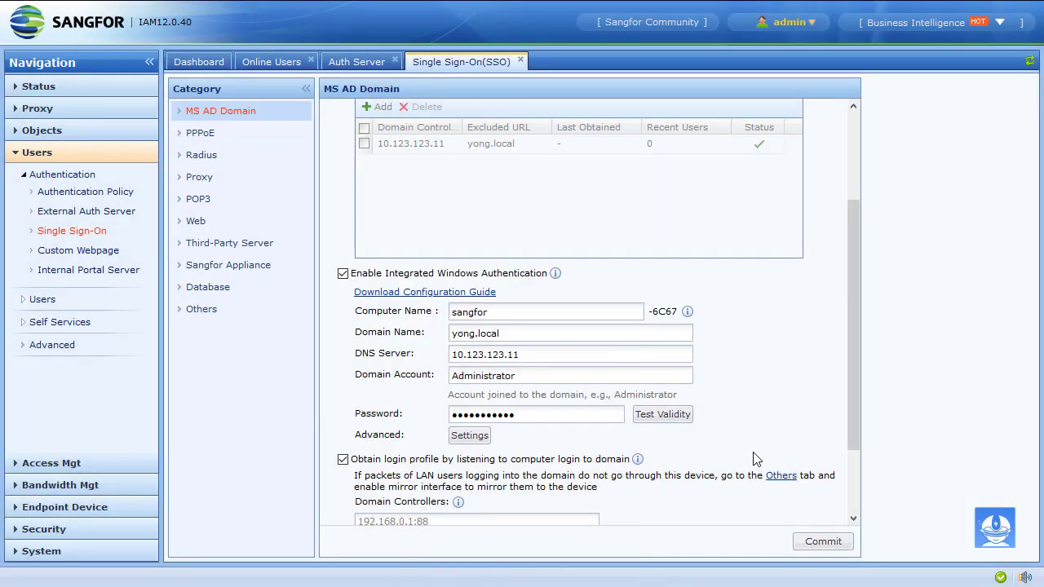
pyautogui.click(810, 545)
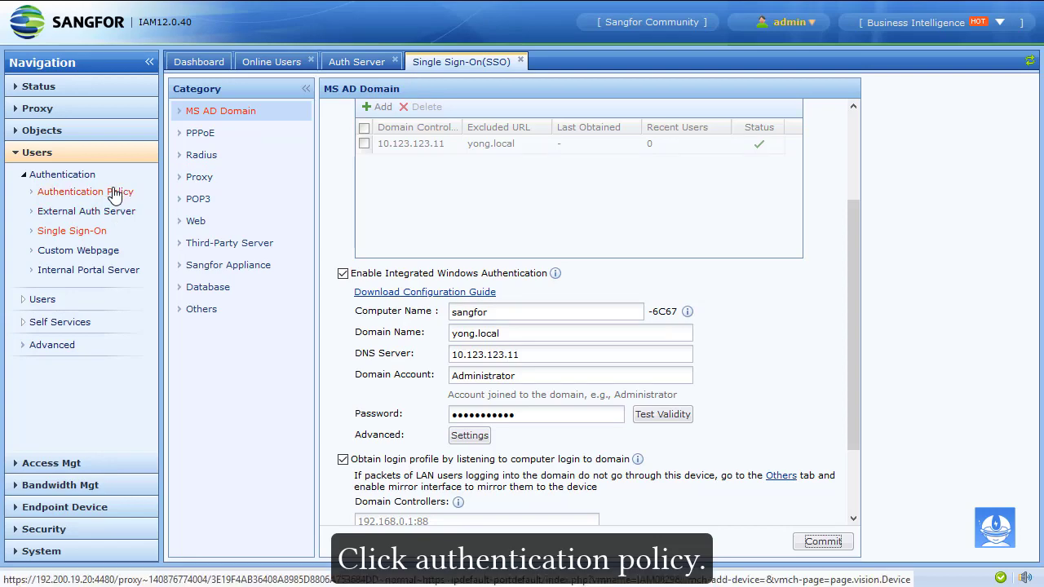
# Add a new authentication policy named SSO test and begin entering its 10.123. IP range
pyautogui.click(115, 195)
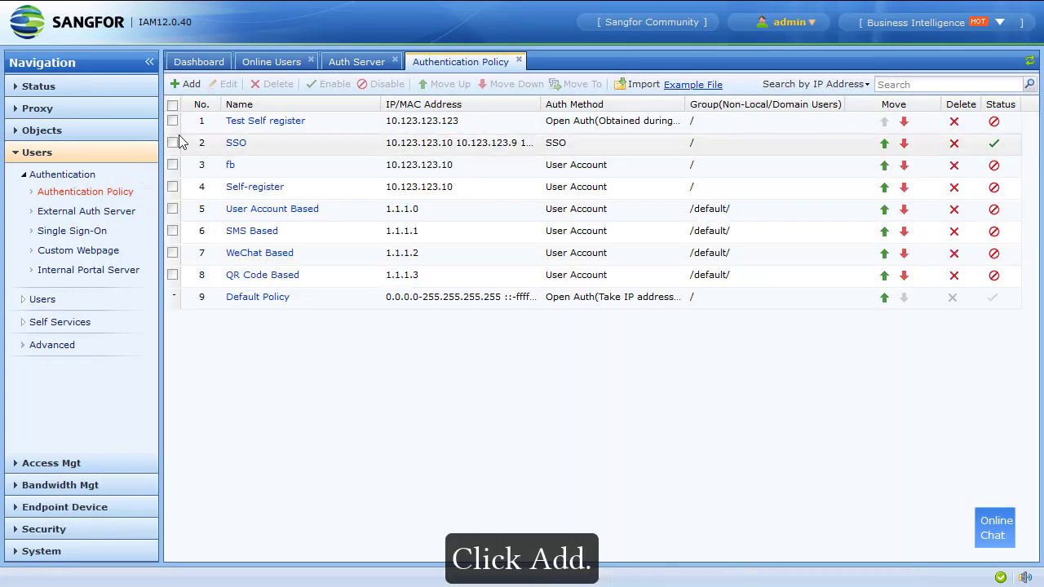
pyautogui.click(187, 84)
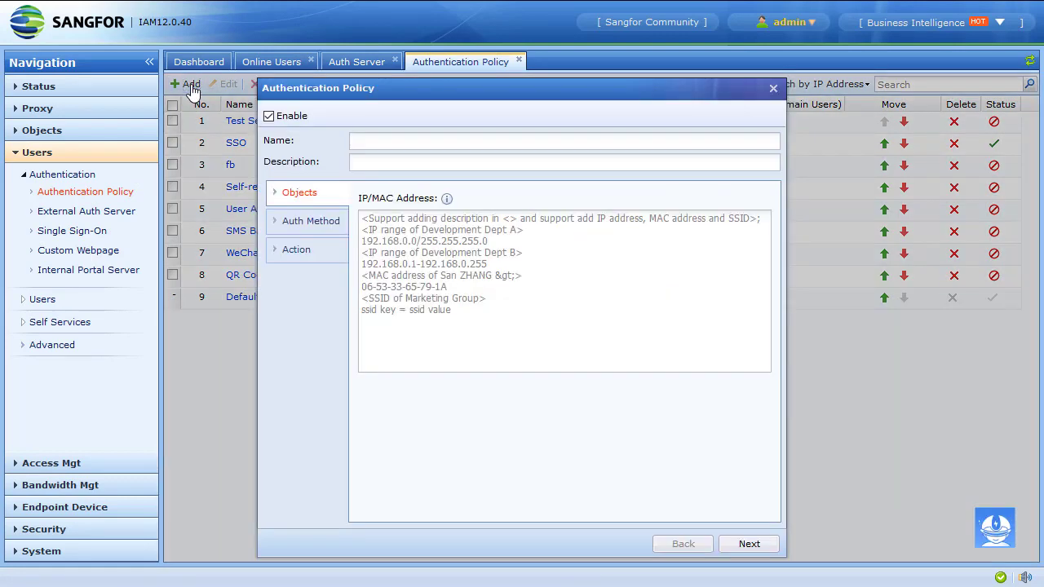
pyautogui.click(399, 136)
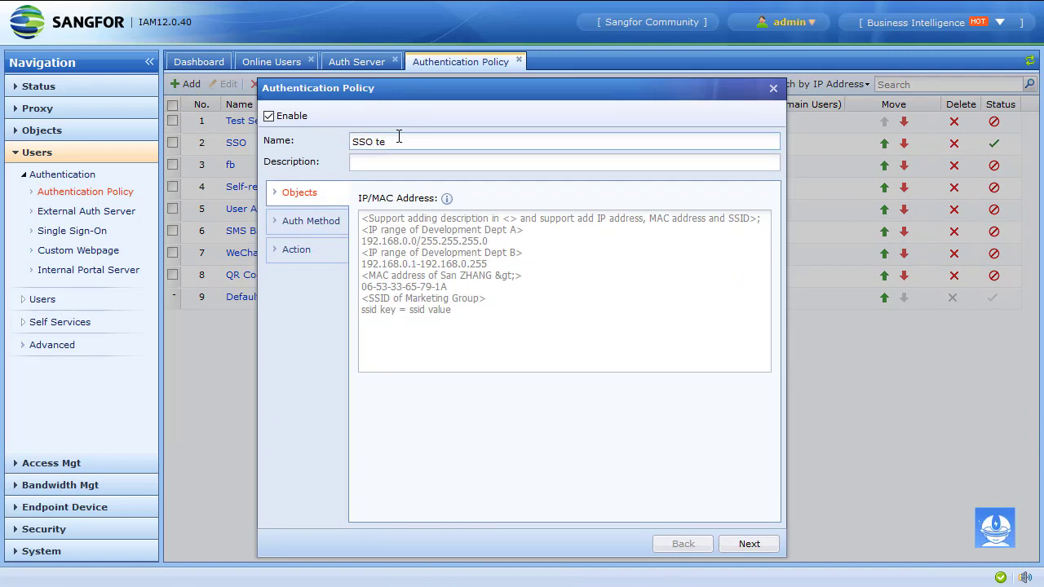
pyautogui.click(303, 221)
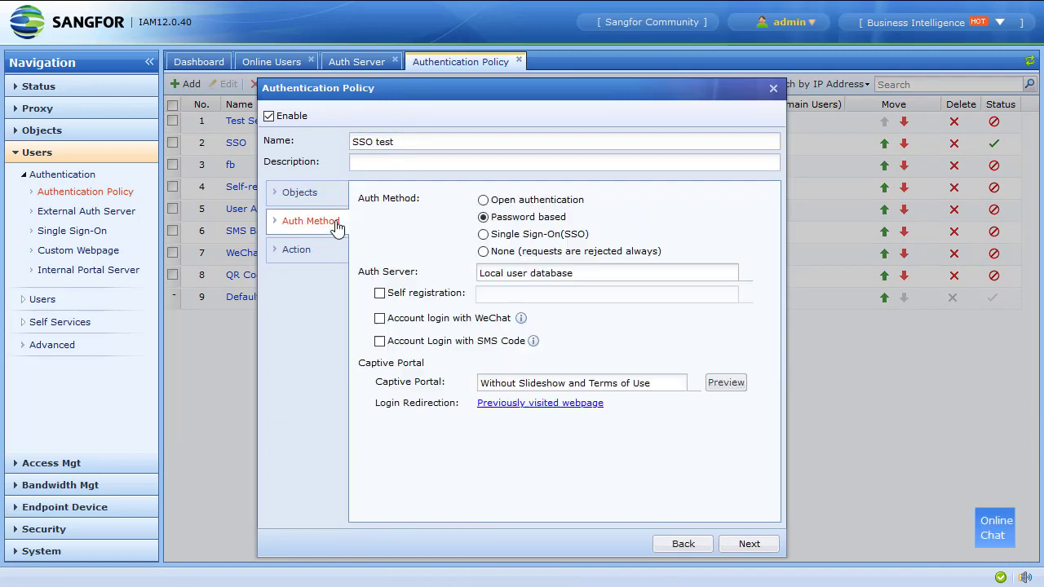
pyautogui.click(296, 193)
pyautogui.click(432, 242)
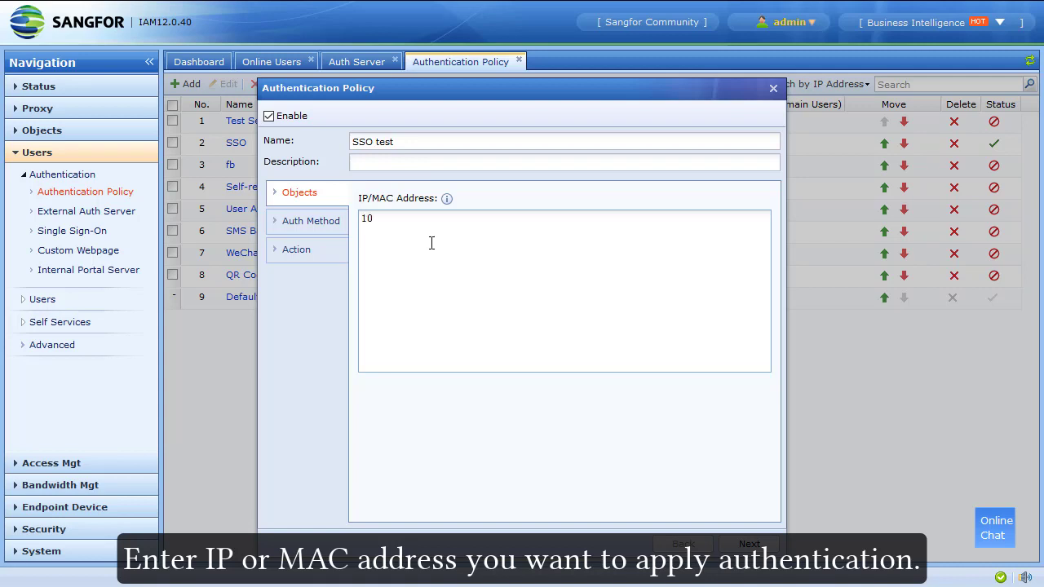
pyautogui.write('10.123.123')
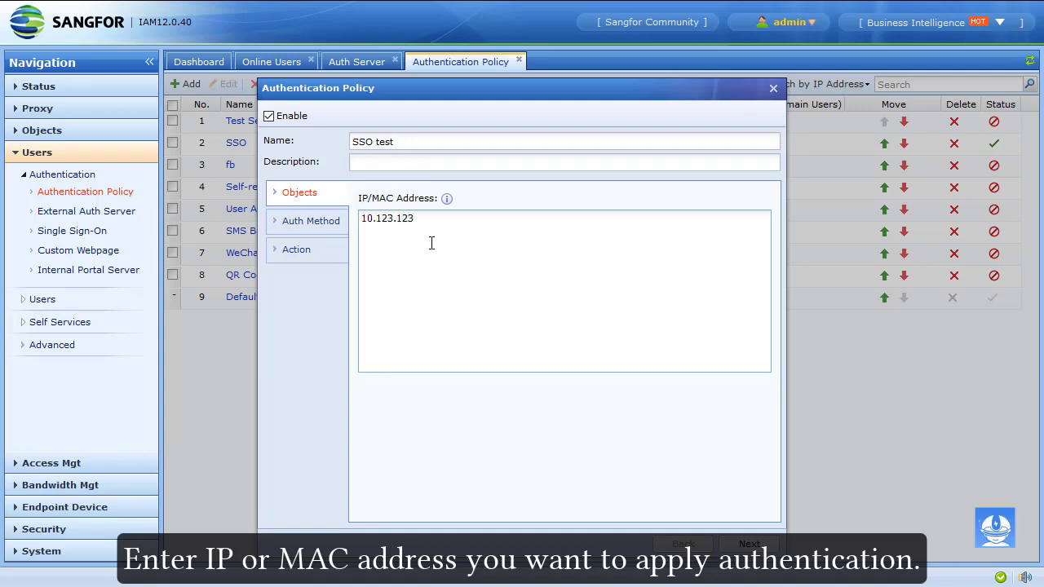
pyautogui.write('.9')
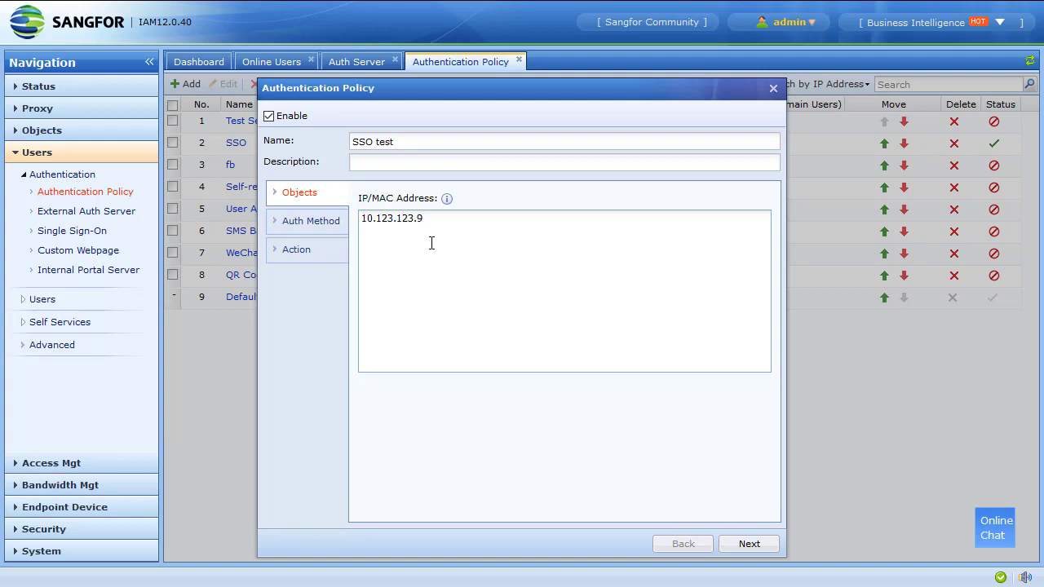
# Set the policy to Single Sign-On, with password-based fallback against the local user database
pyautogui.click(330, 231)
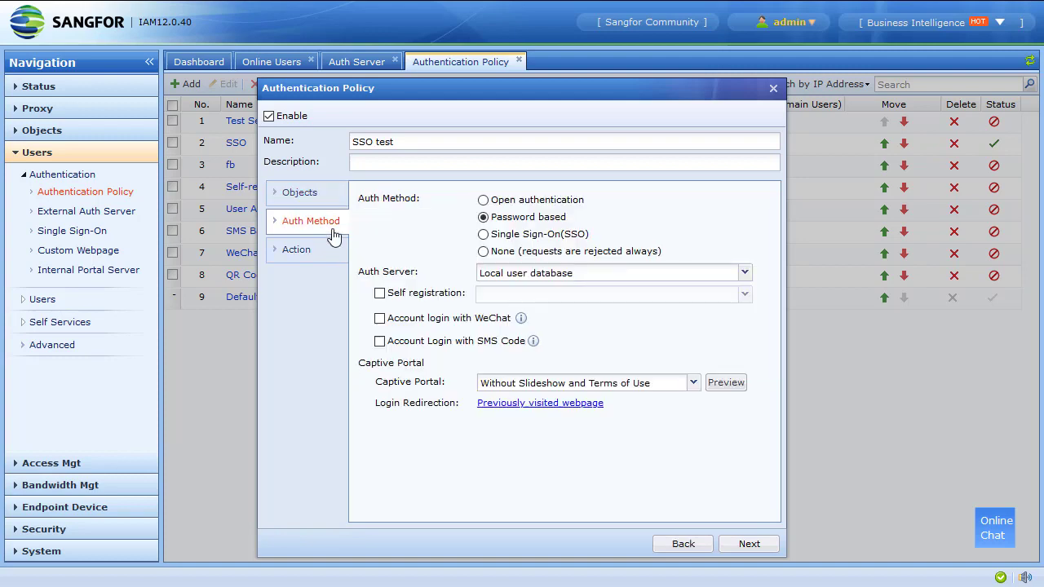
pyautogui.click(537, 236)
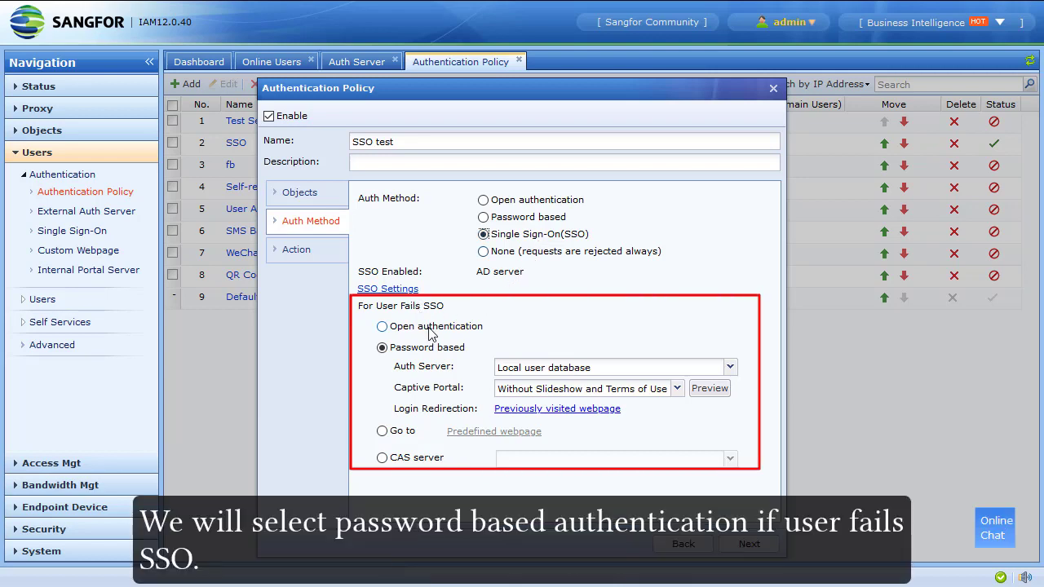
pyautogui.click(638, 370)
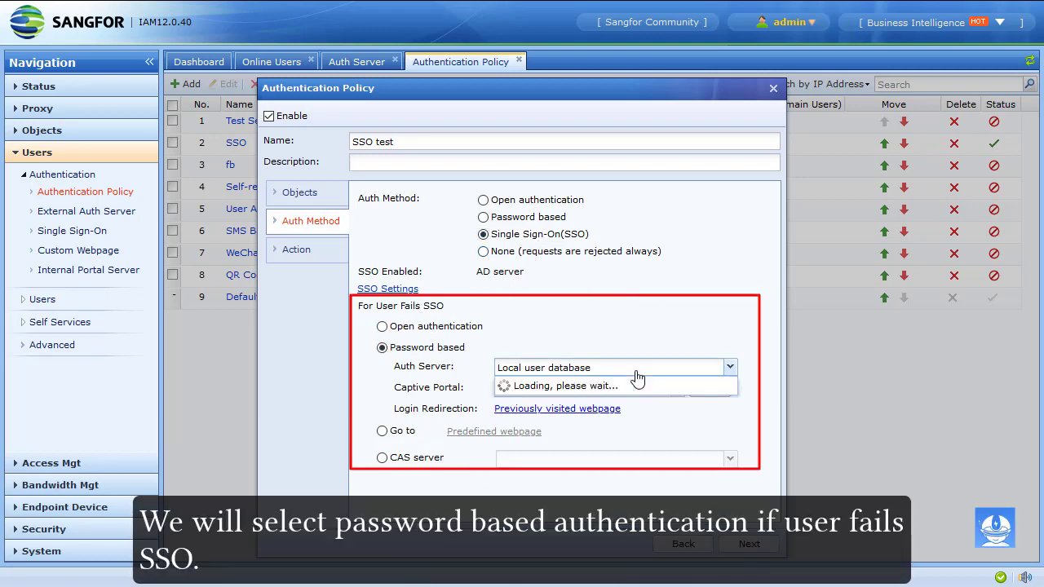
pyautogui.click(622, 381)
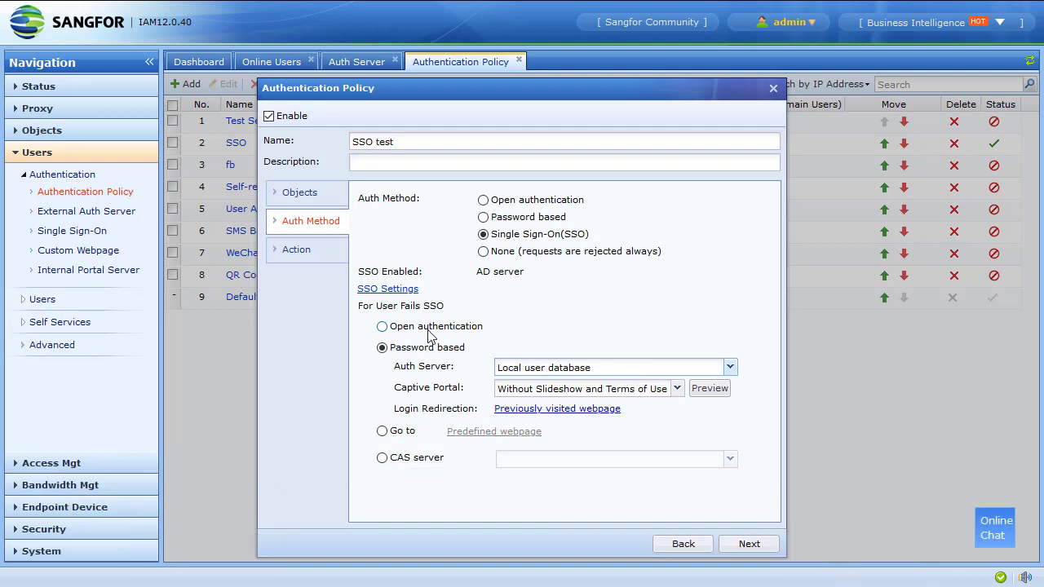
pyautogui.click(323, 259)
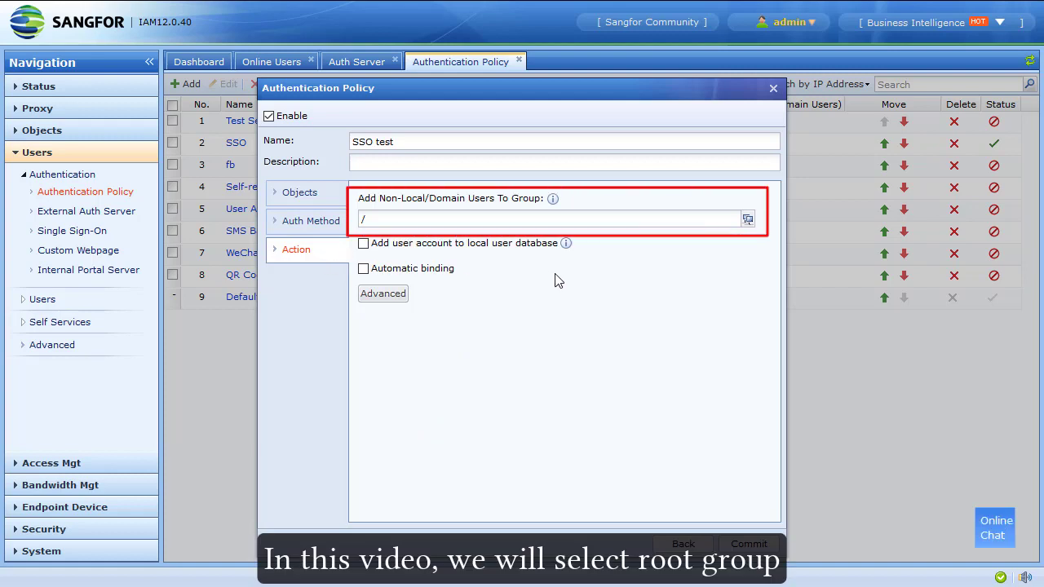
# Assign non-domain users to the root / group and commit the SSO test policy
pyautogui.click(743, 219)
pyautogui.click(500, 187)
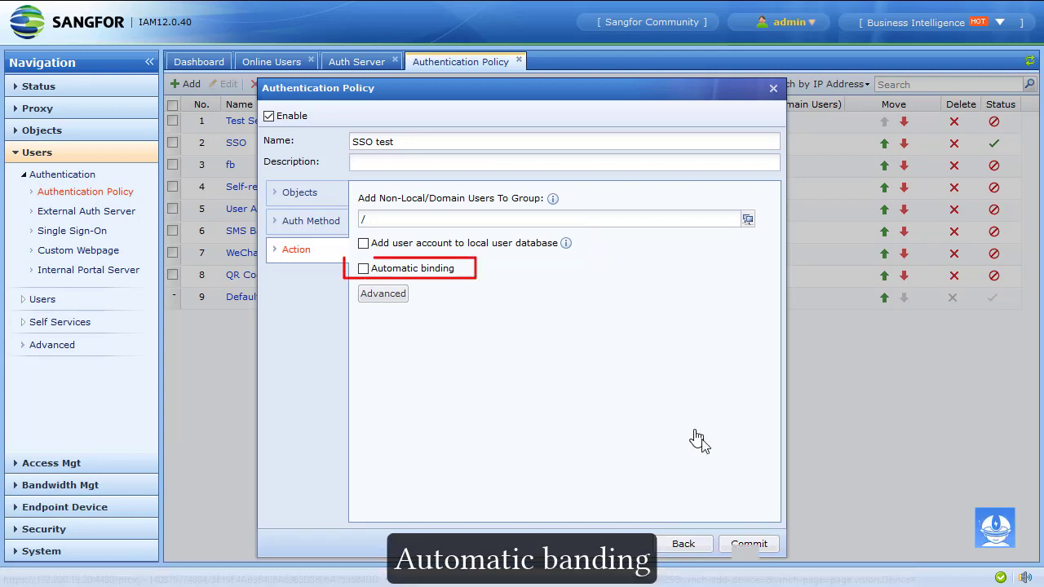
pyautogui.click(739, 549)
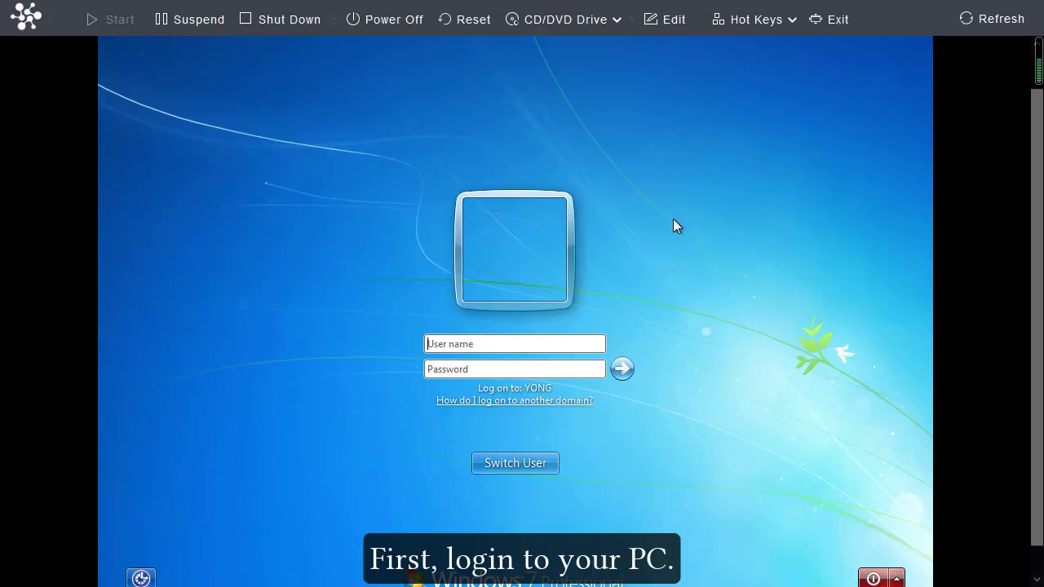
# Log on to the Windows 7 domain PC with the domain test user's name and password
pyautogui.click(527, 344)
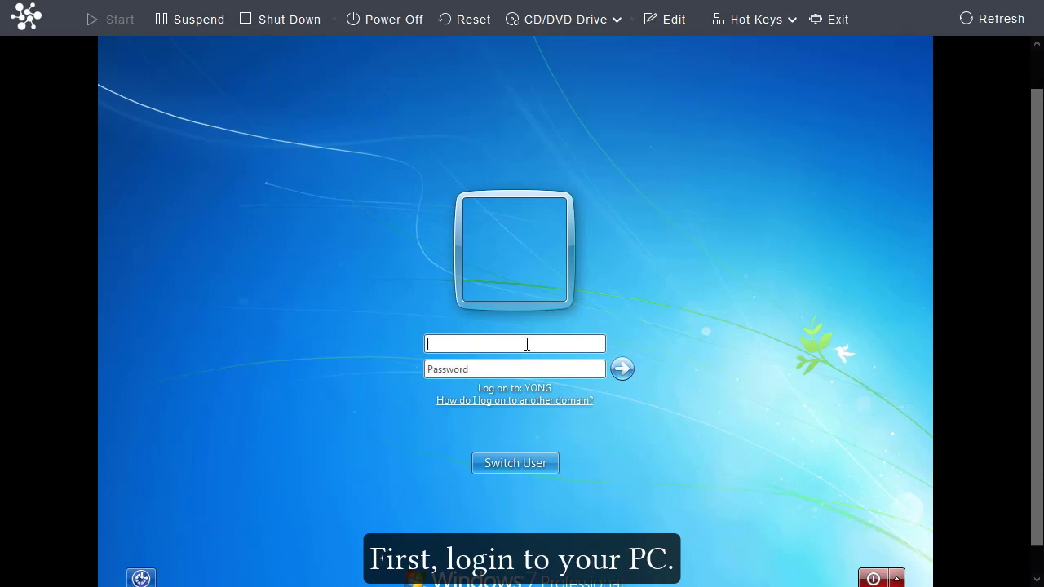
pyautogui.write('test')
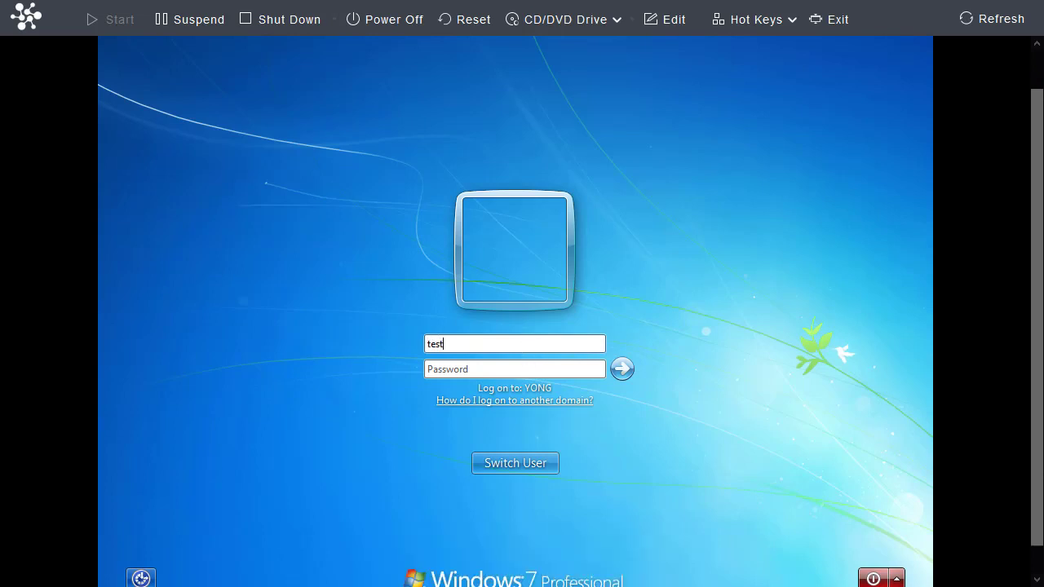
pyautogui.write('ingyuan')
pyautogui.press('Tab')
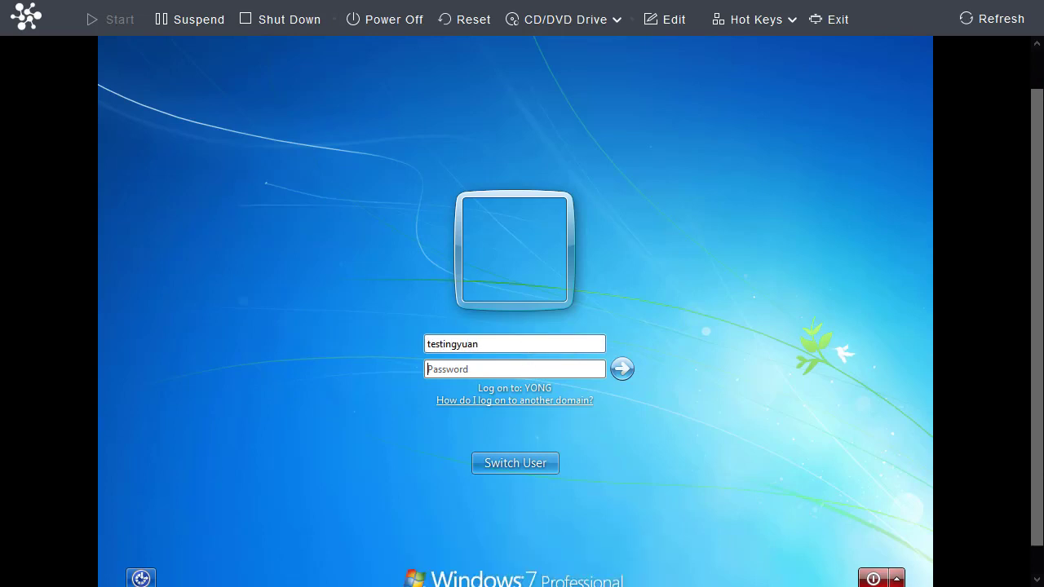
pyautogui.write('•••••••••••')
pyautogui.press('Return')
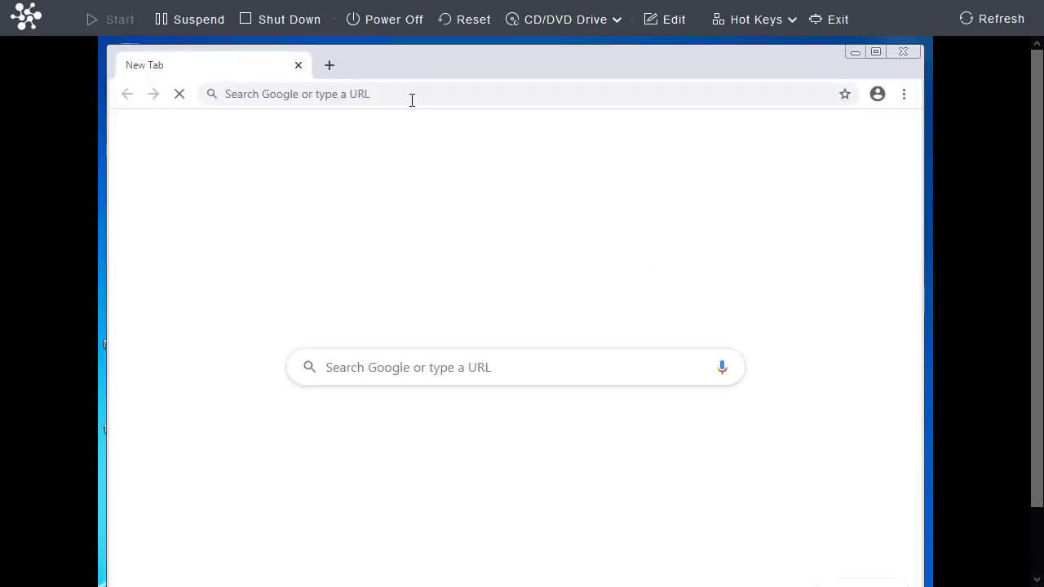
pyautogui.click(412, 100)
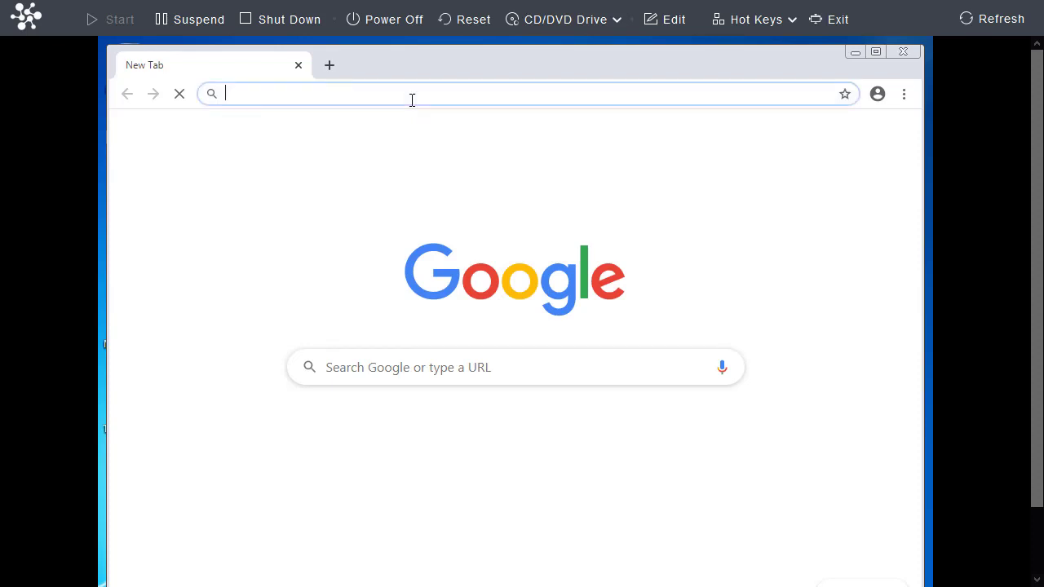
pyautogui.write('www.google.com')
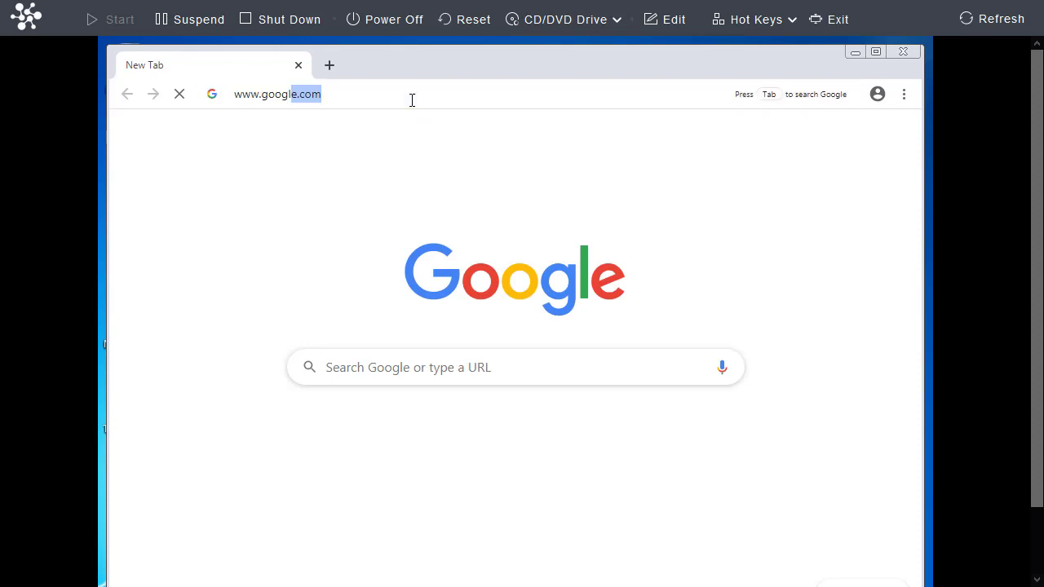
pyautogui.press('Return')
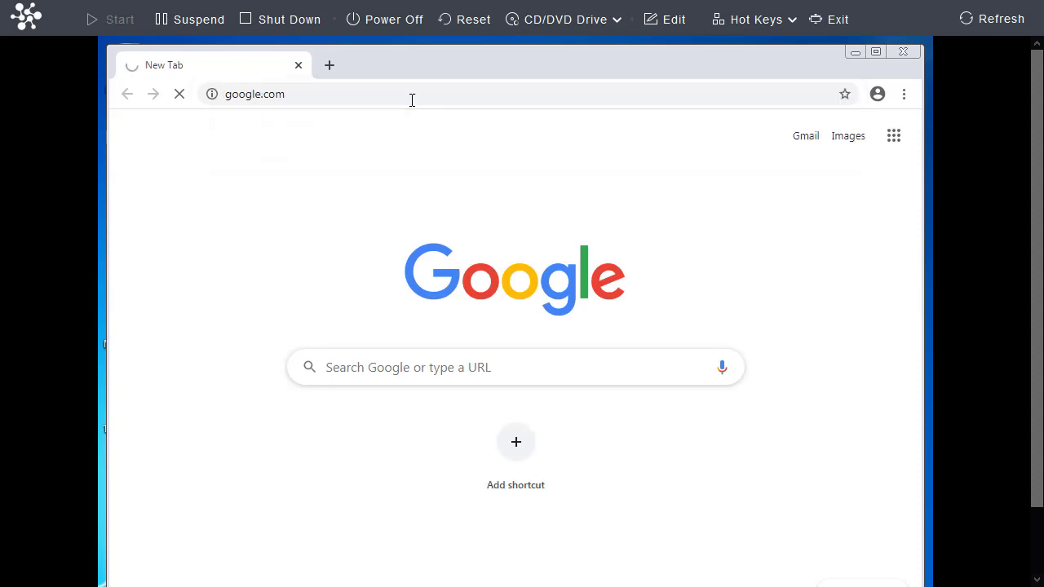